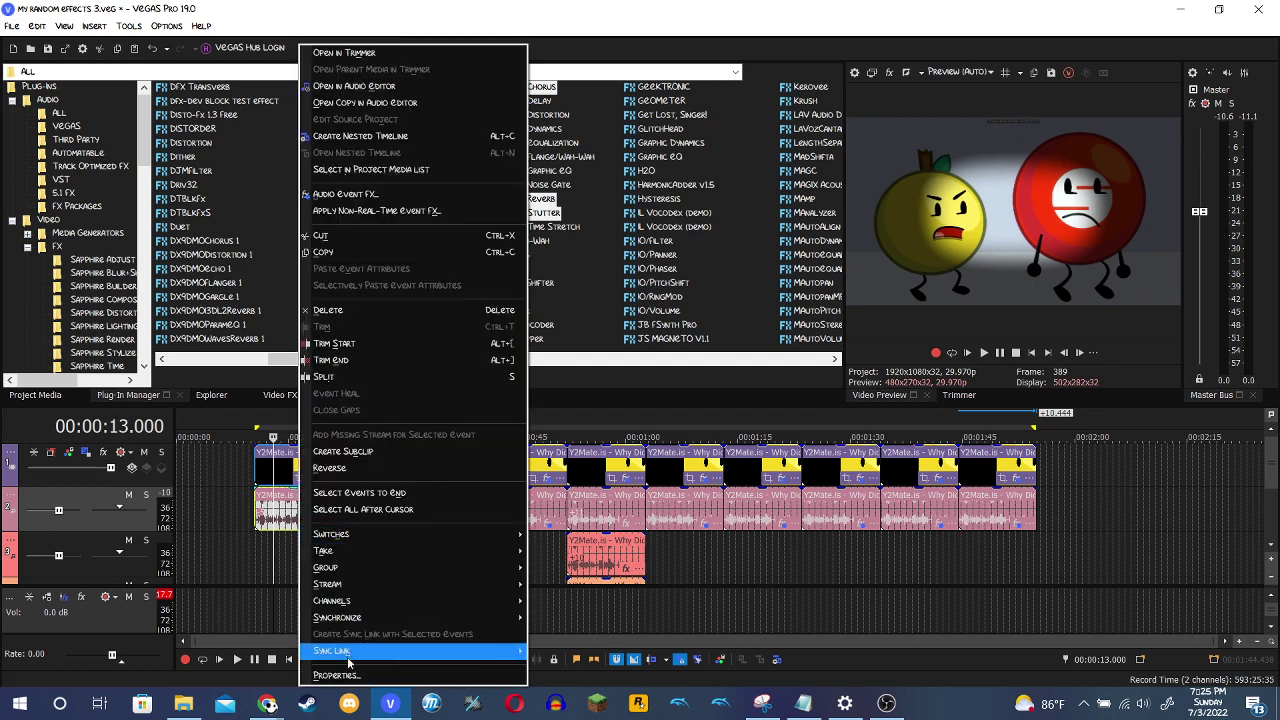
Check the properties of the first audio event on the timeline.
left_click(340, 675)
left_click(690, 552)
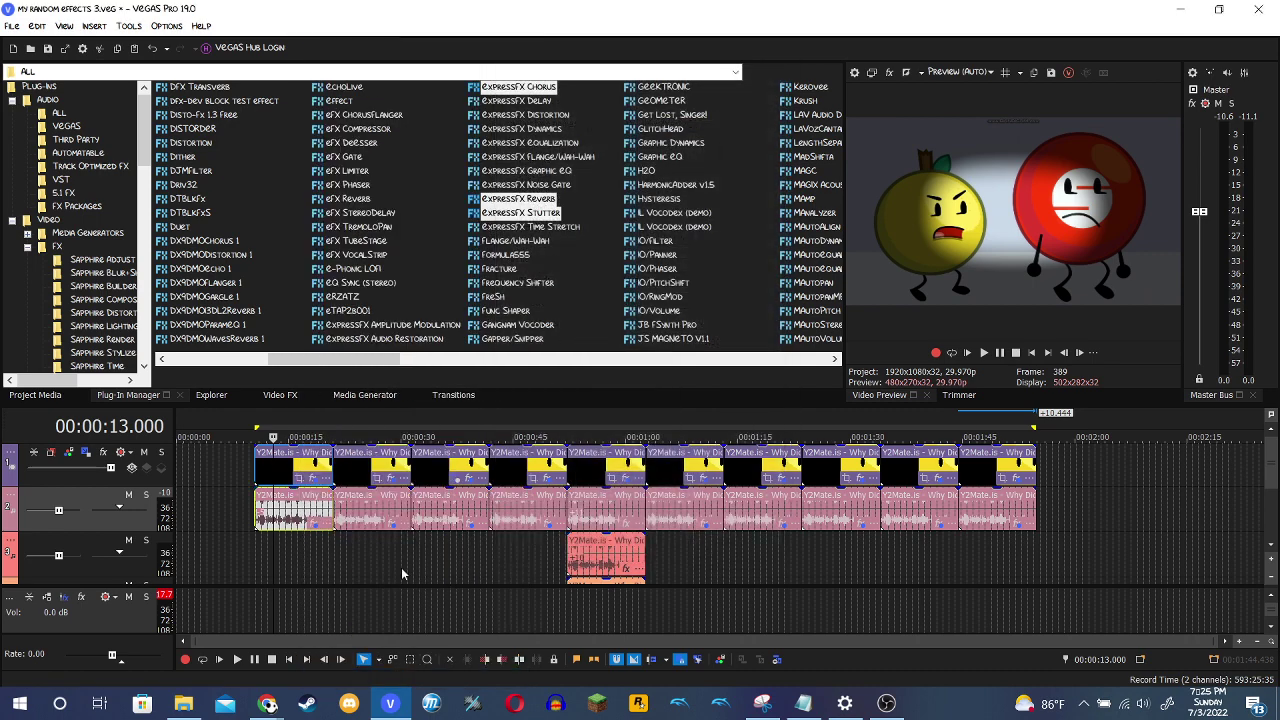
Inspect the NewBlue LE Neon Lights settings on the second video event at 00:00:23.000.
left_click(345, 576)
left_click(391, 480)
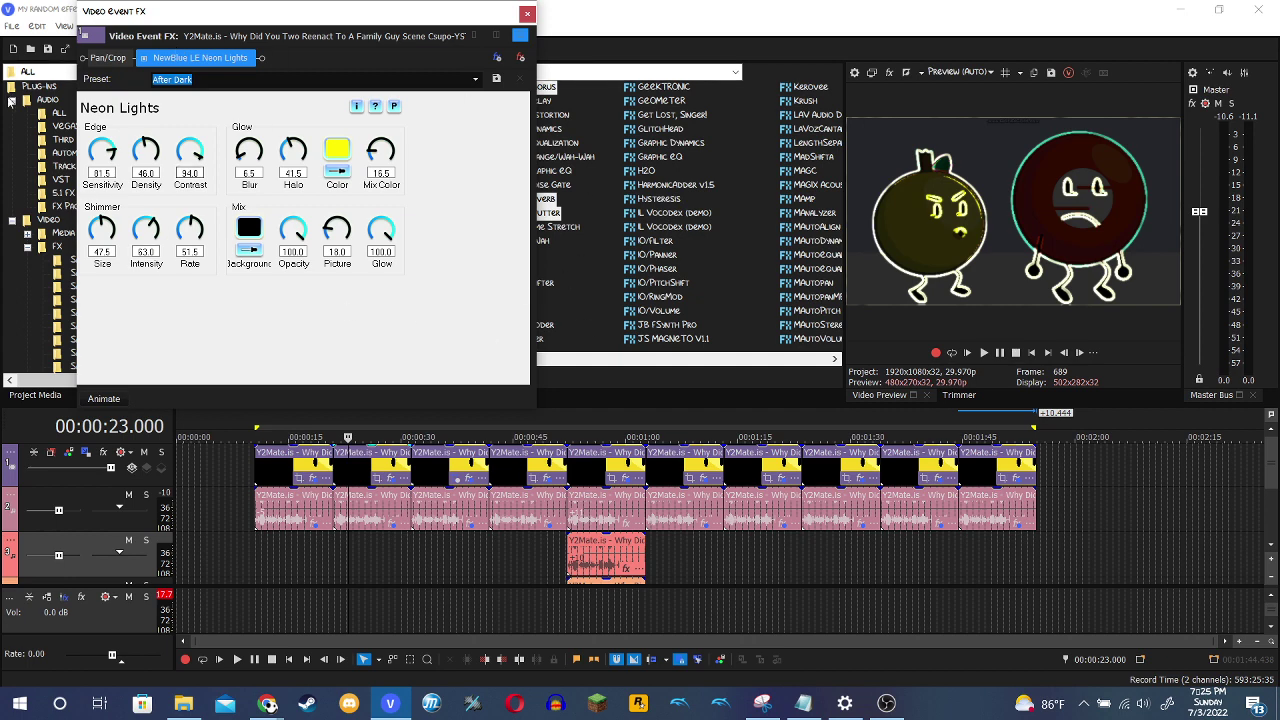
left_click(527, 14)
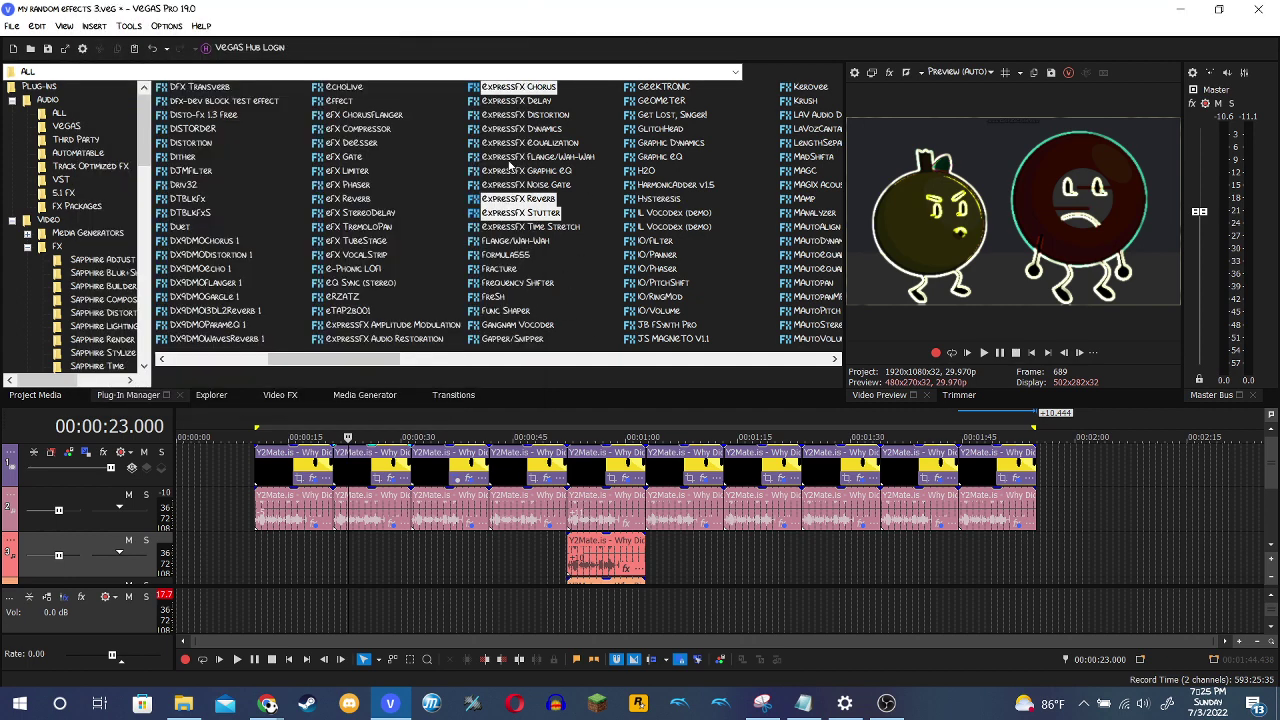
Review the second clip's audio effect chain: Effect, Bitcrusher and IL Vocodex, including their presets.
left_click(391, 524)
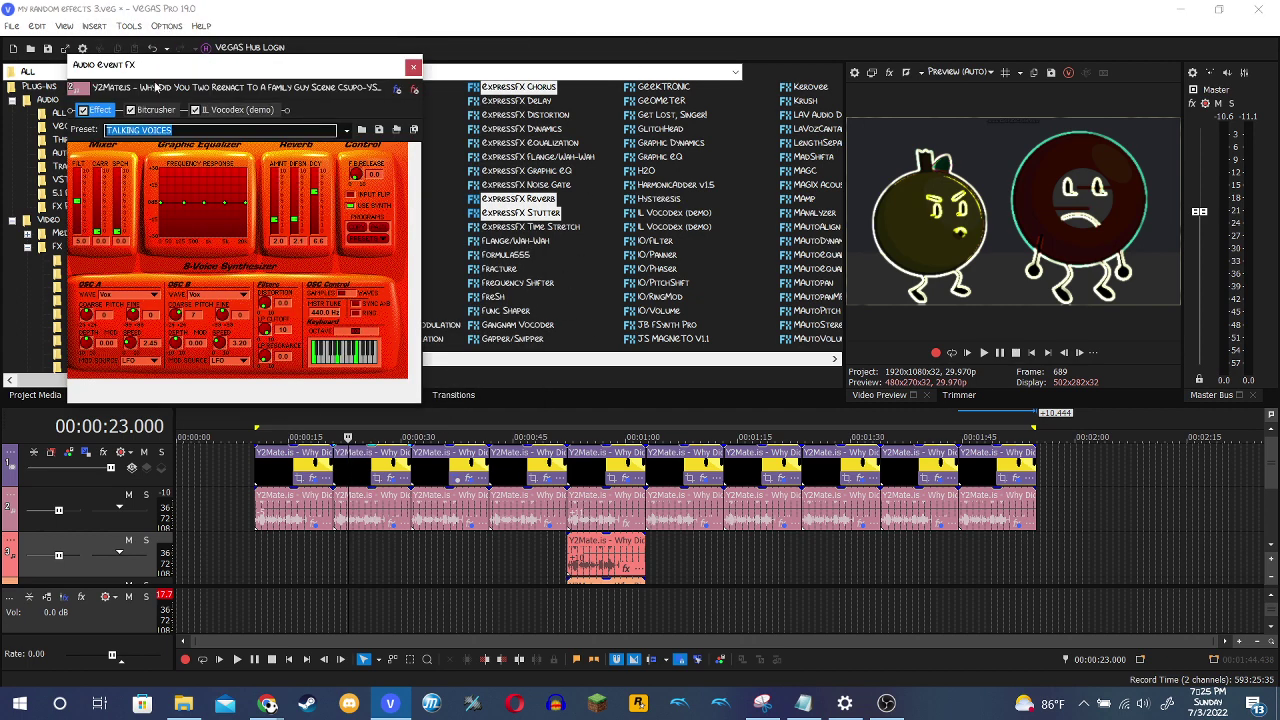
left_click(151, 110)
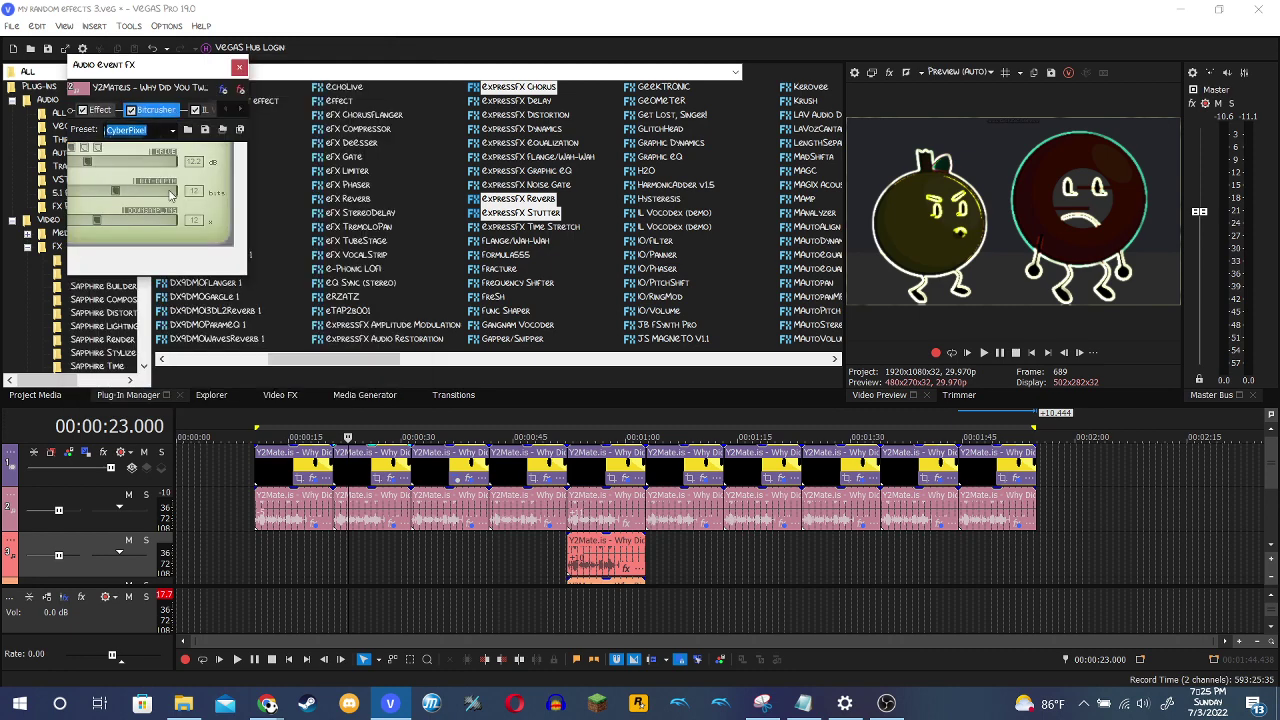
left_click_drag(253, 120, 474, 124)
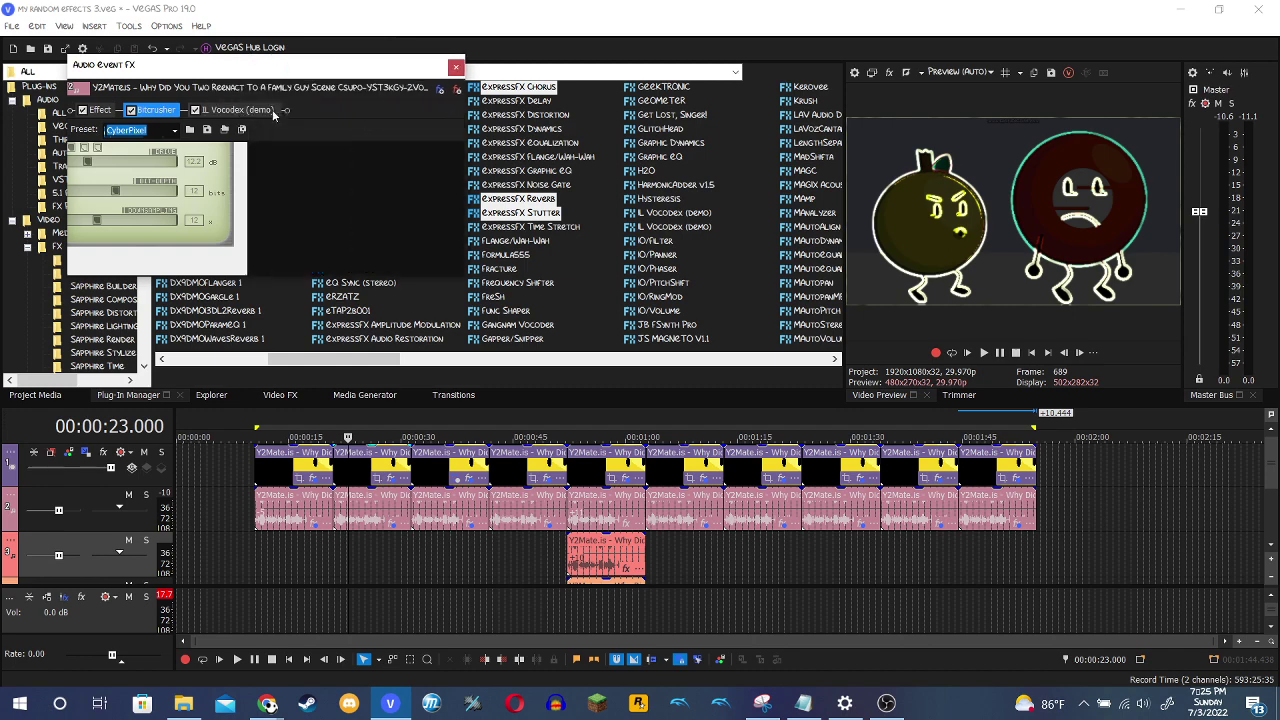
left_click(235, 110)
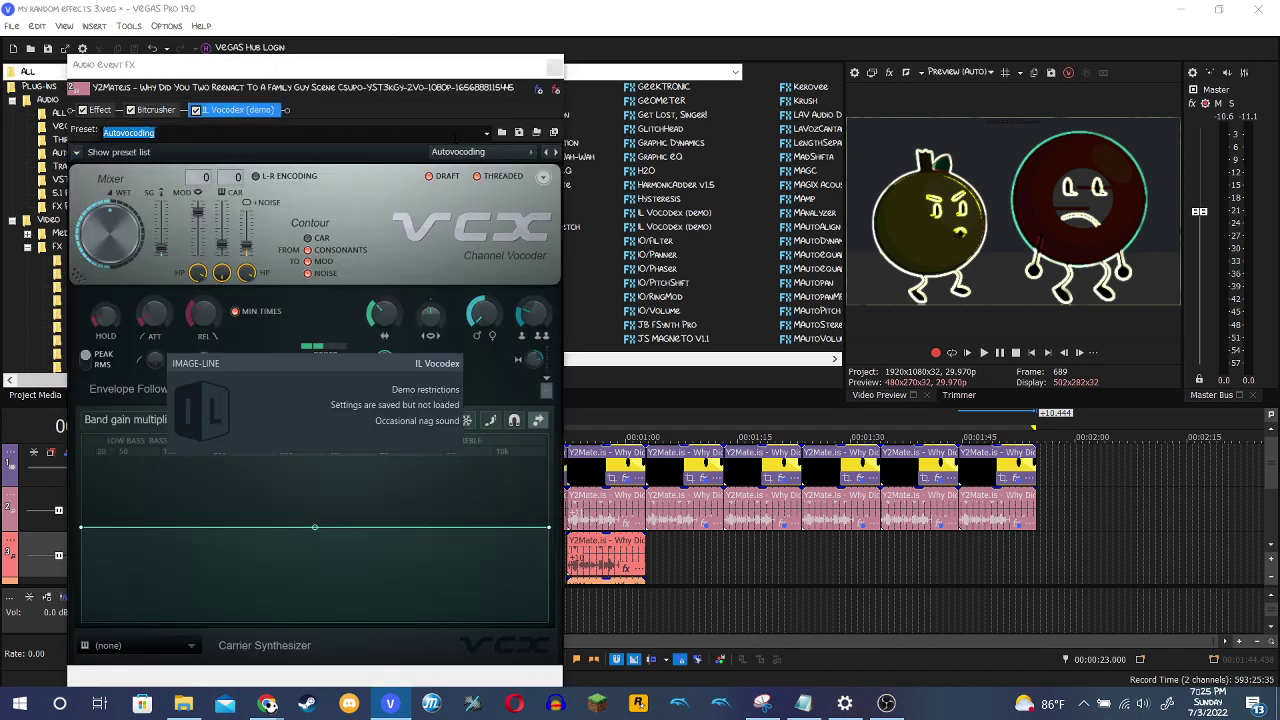
left_click(555, 68)
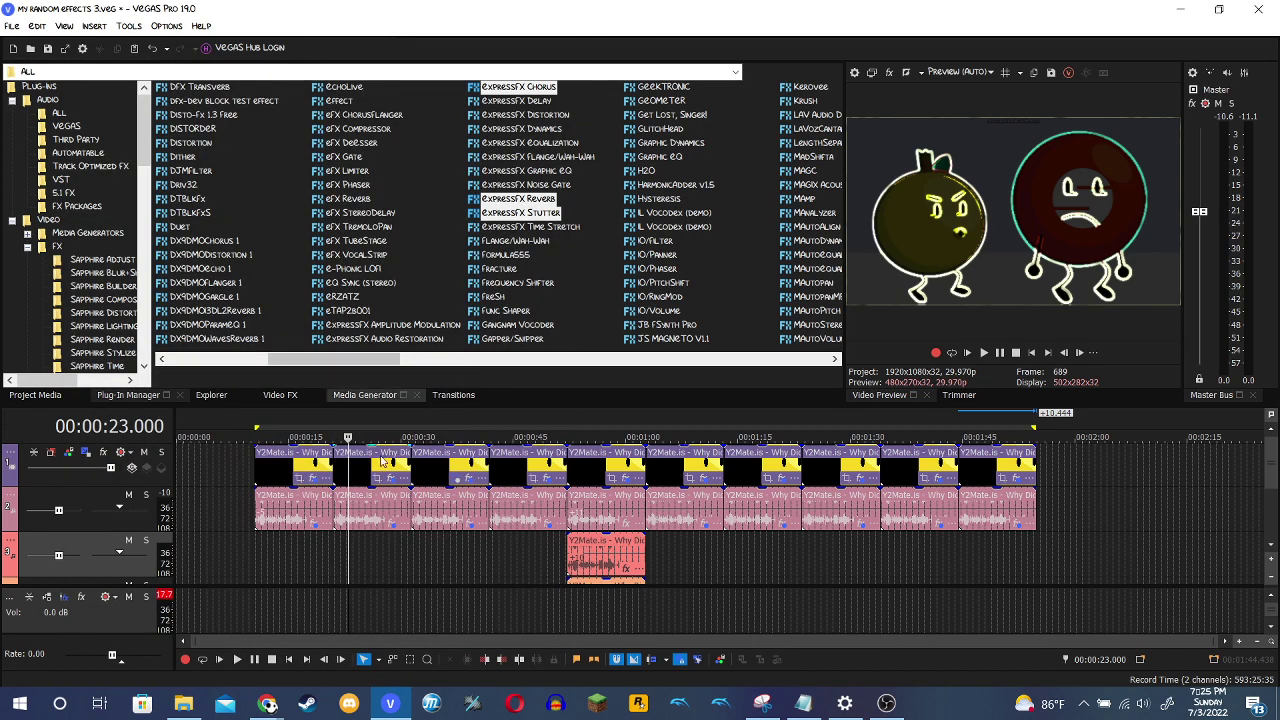
Save the third video event's secondary Color Corrector settings as a preset named "17.0 NSWIDTX".
left_click(441, 542)
left_click(468, 479)
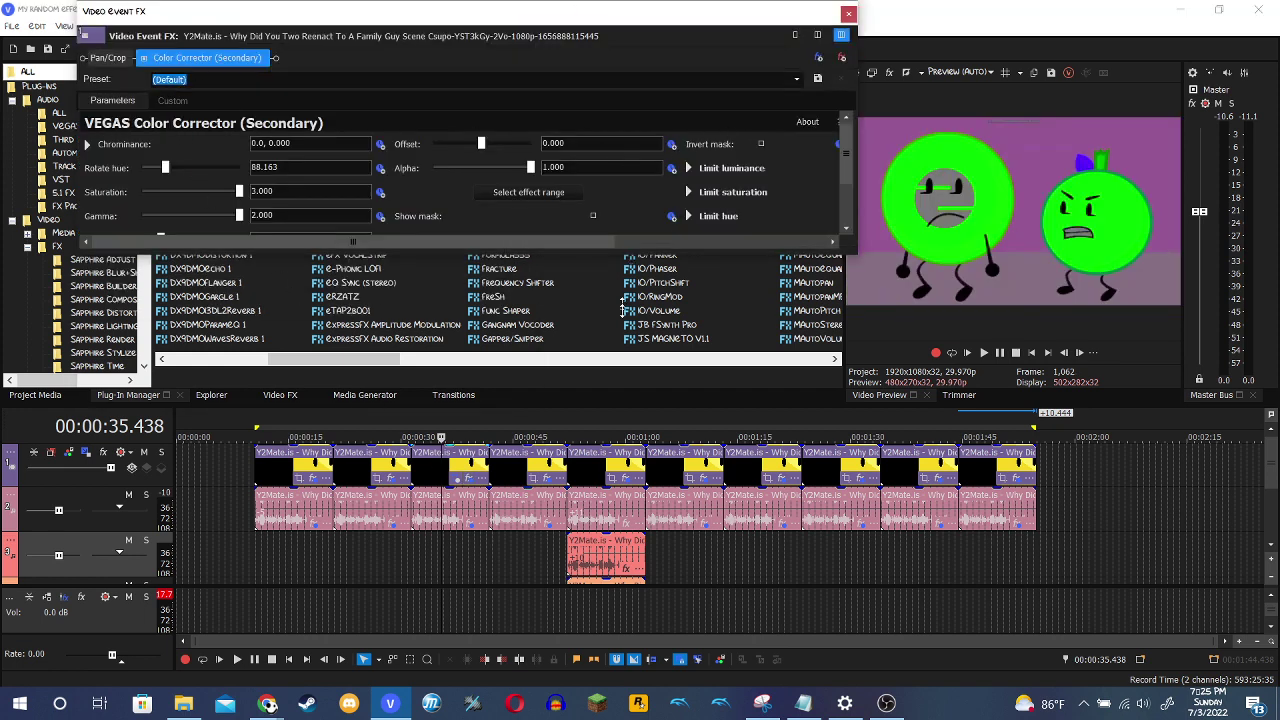
type("17.0 NSWIDTX")
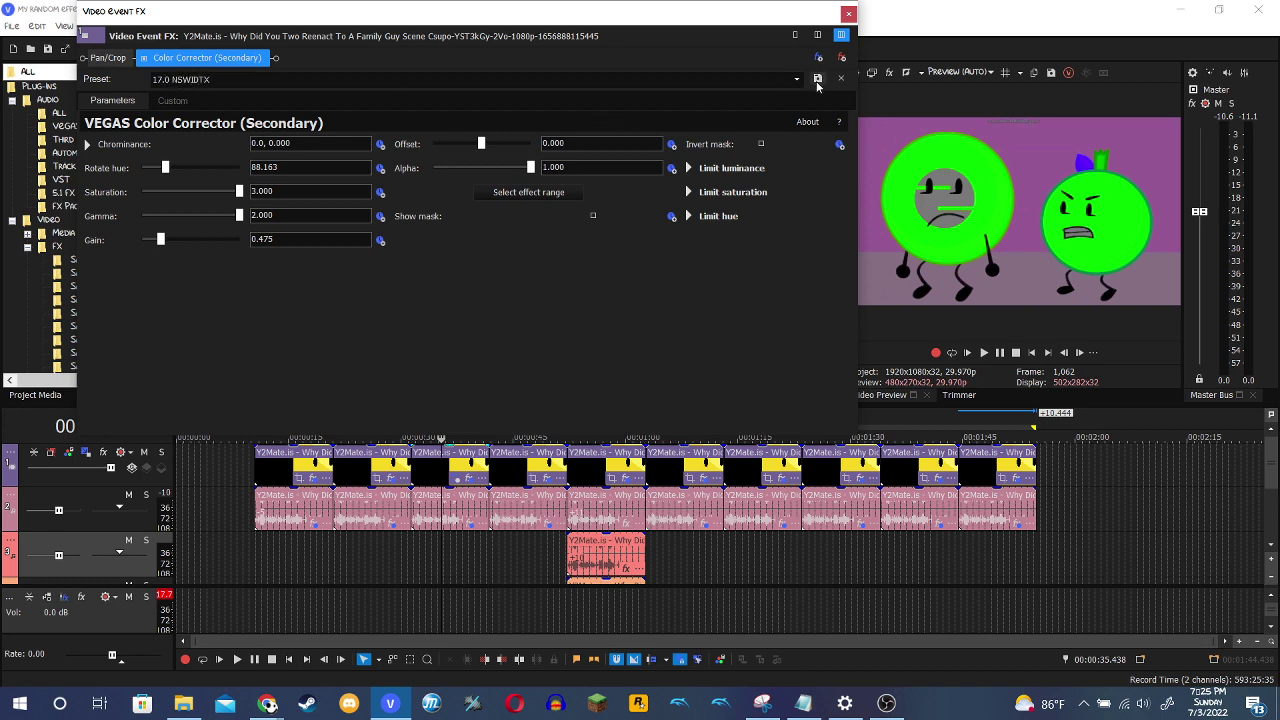
left_click(848, 13)
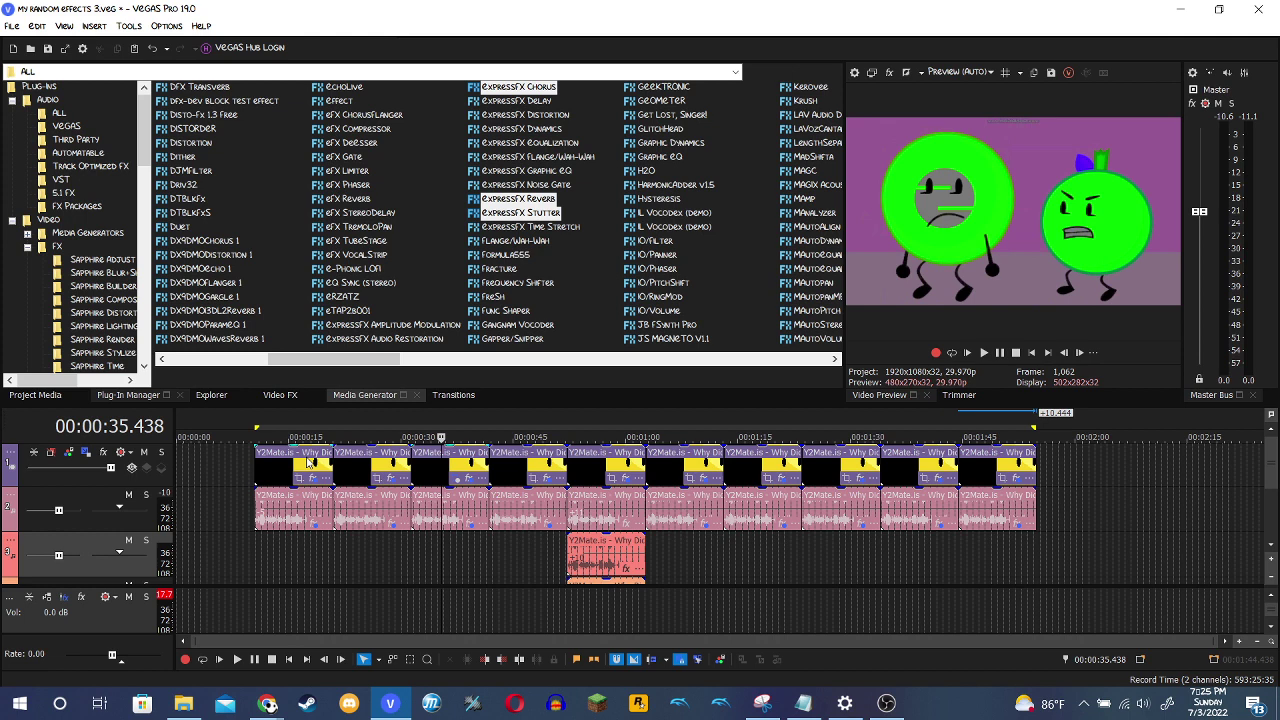
Review the third clip's audio effect chain: Vocotron, ExpressFX Chorus, ExpressFX Delay and XPhaser.
left_click(465, 525)
left_click_drag(384, 247, 880, 235)
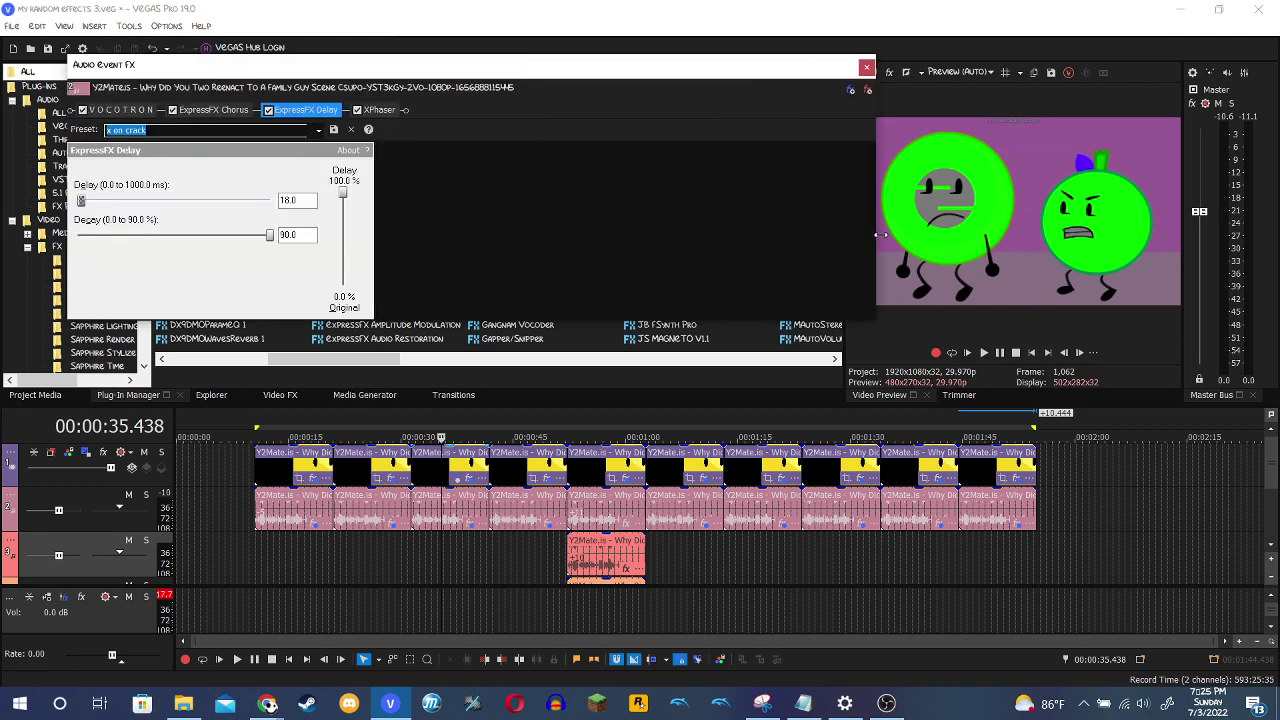
left_click(150, 110)
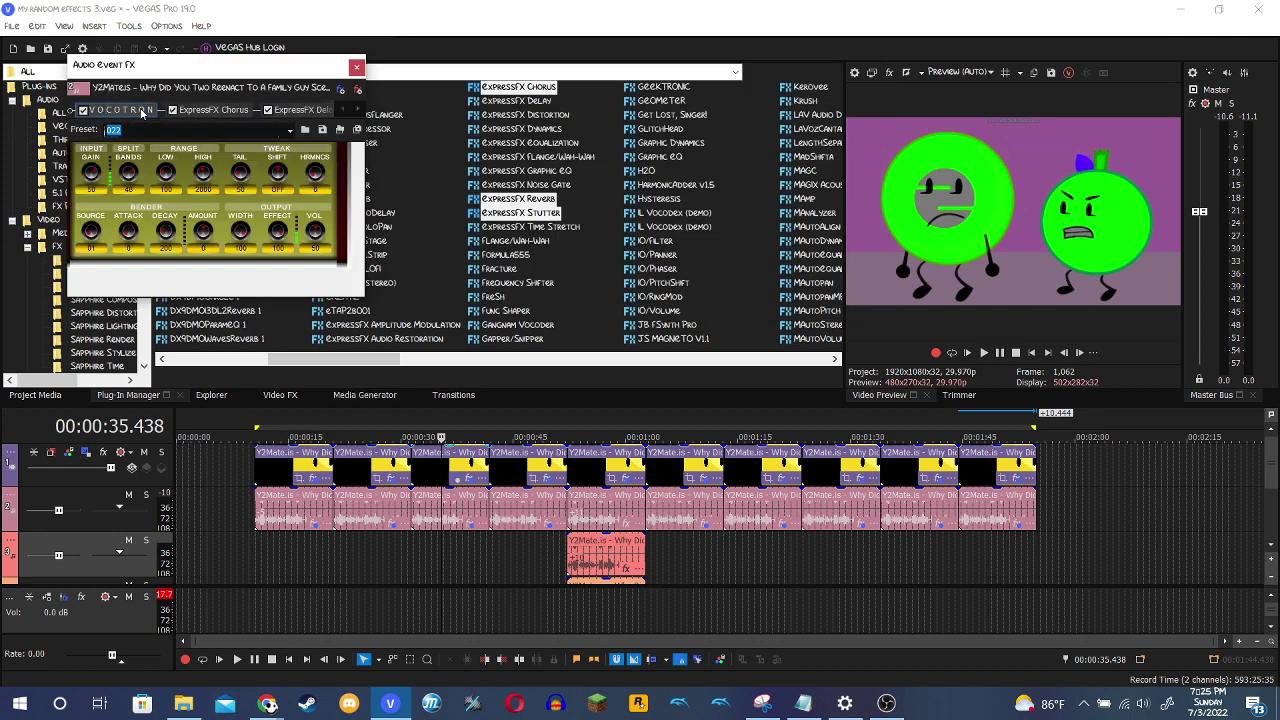
left_click(213, 110)
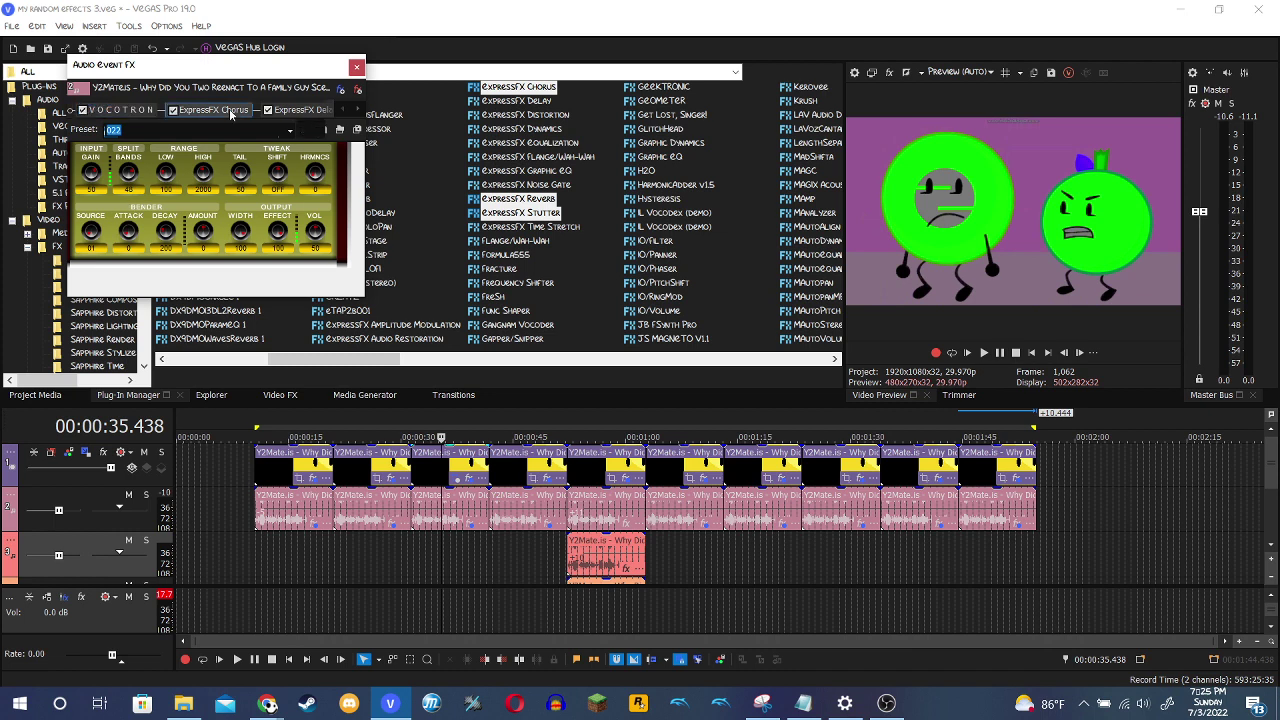
left_click_drag(380, 167, 680, 167)
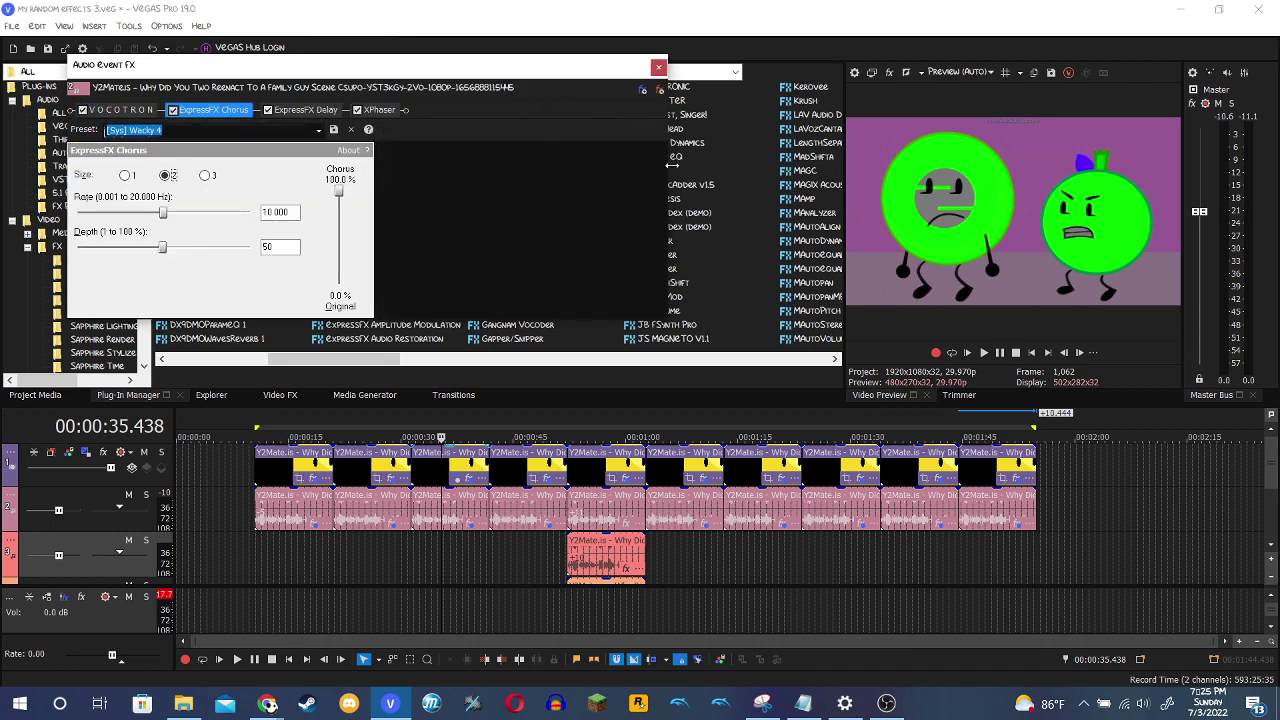
left_click(305, 110)
left_click_drag(378, 192, 757, 192)
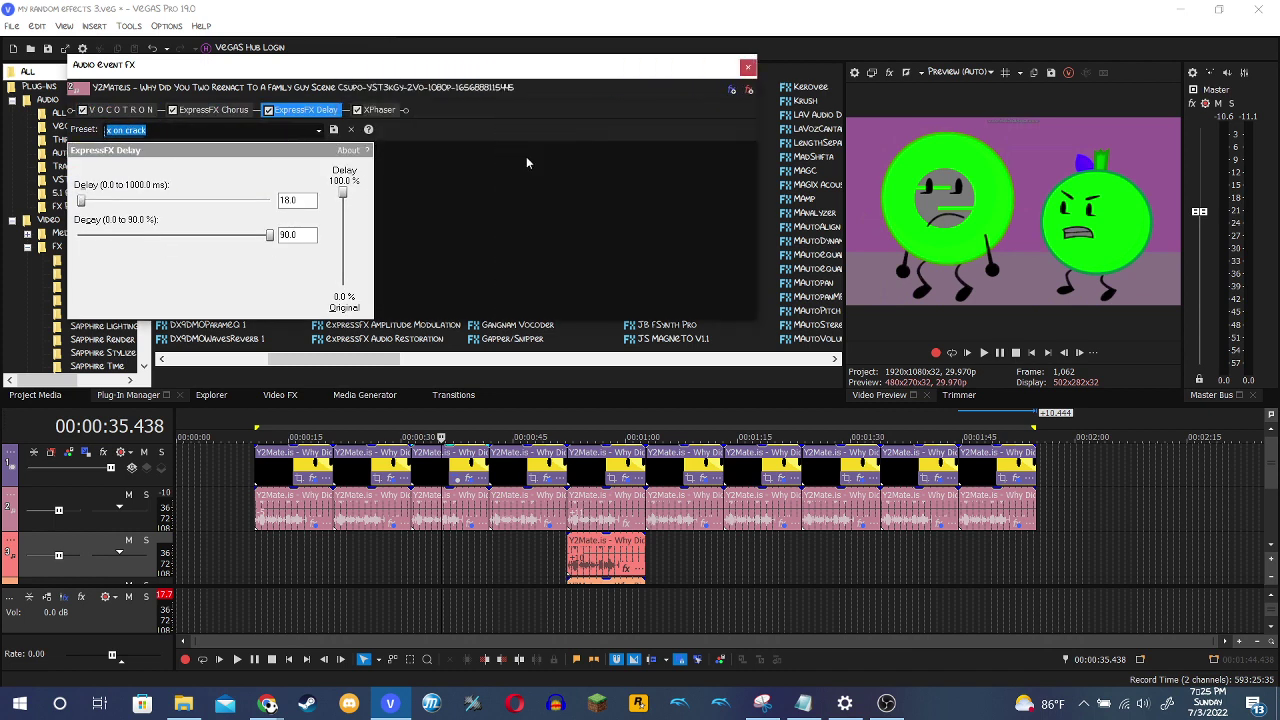
left_click(368, 110)
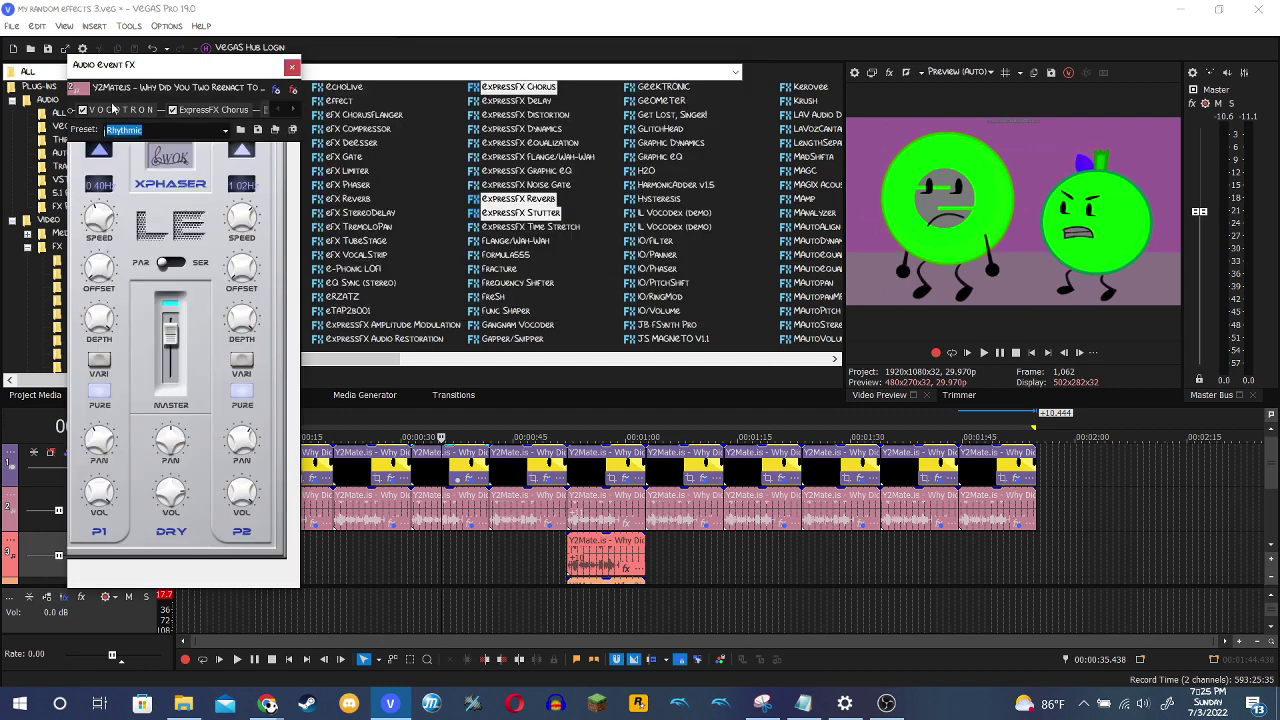
left_click(287, 68)
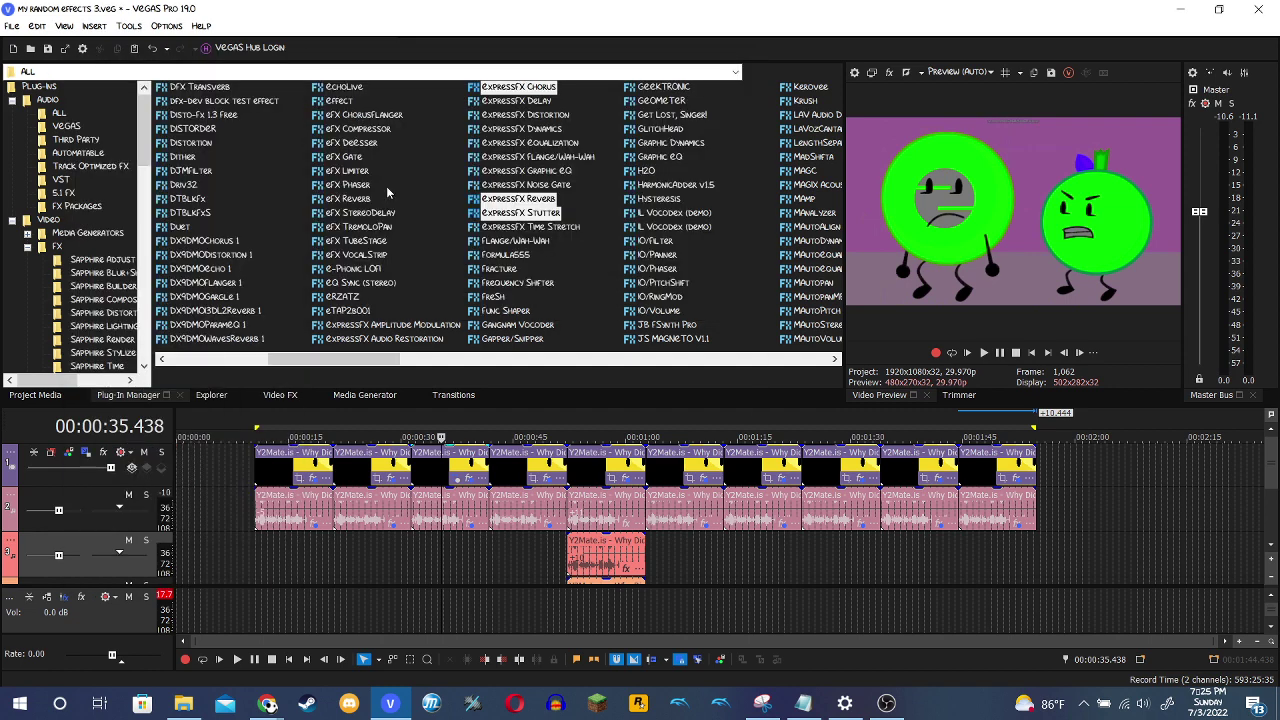
Review the fourth video event's effect chain: NewBlue LE Light Rays, HSL Adjust and TV Simulator.
left_click(508, 570)
left_click(543, 479)
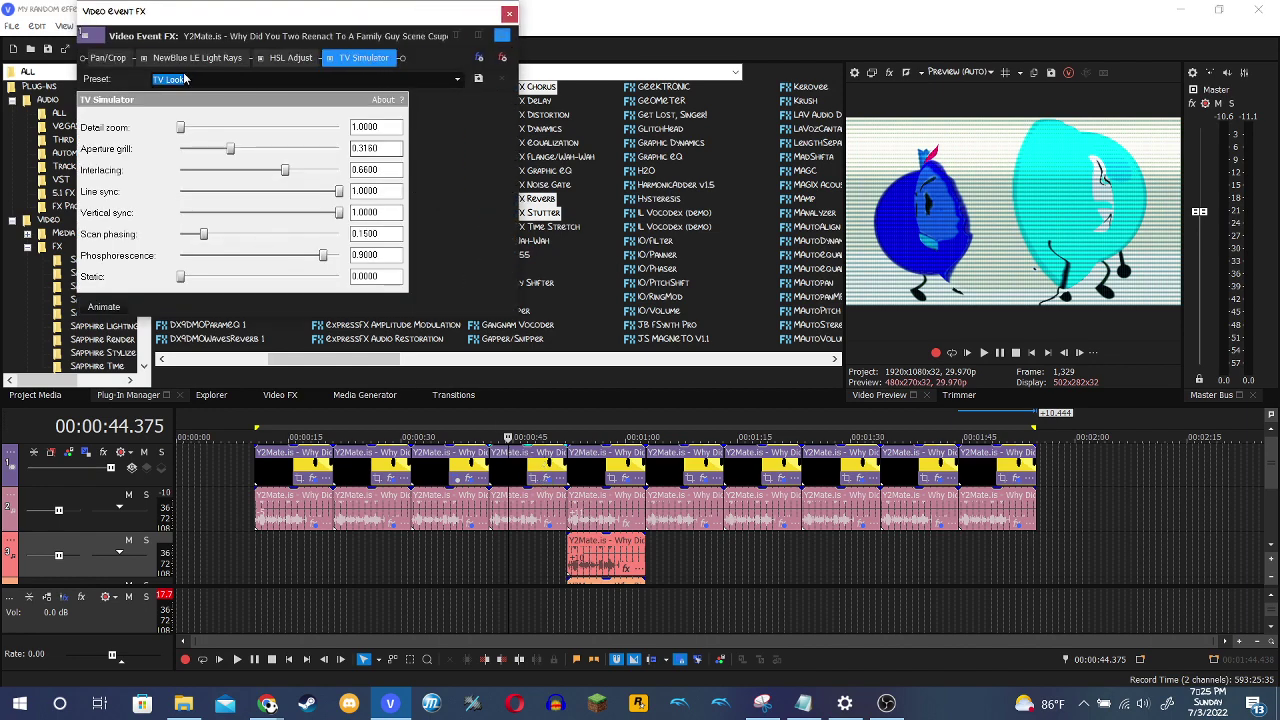
left_click(143, 56)
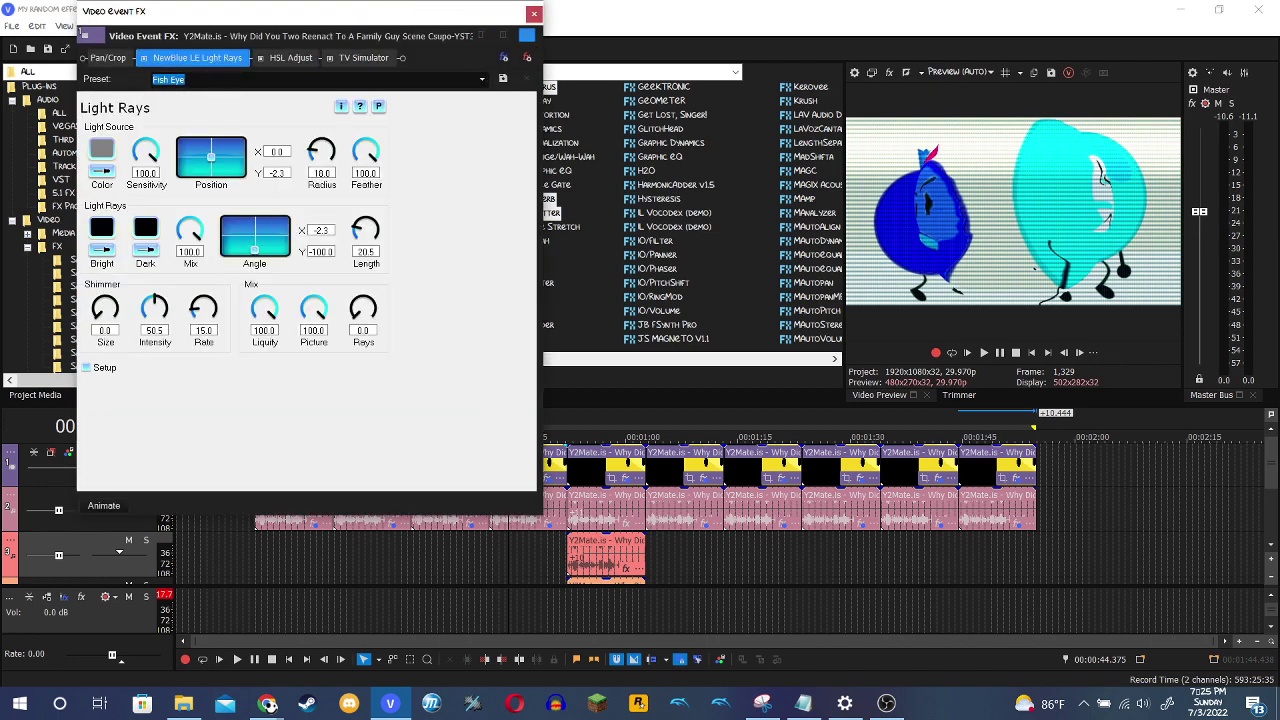
left_click(310, 57)
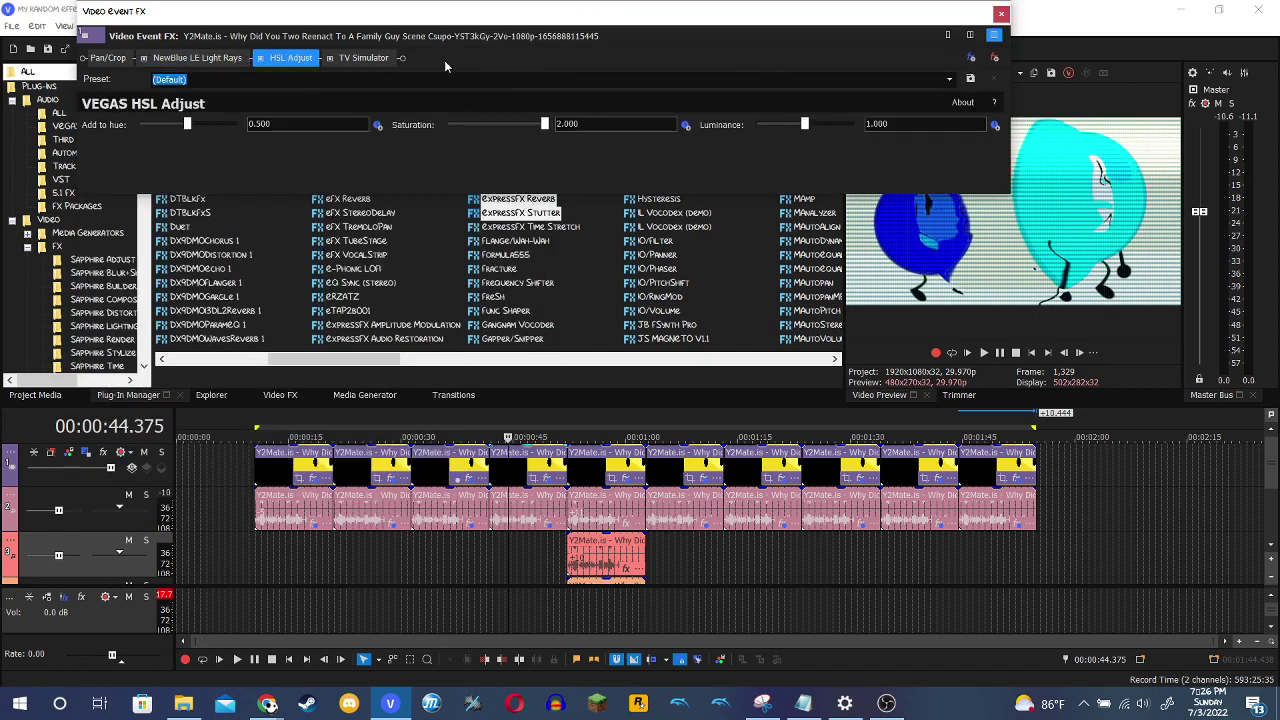
left_click(363, 57)
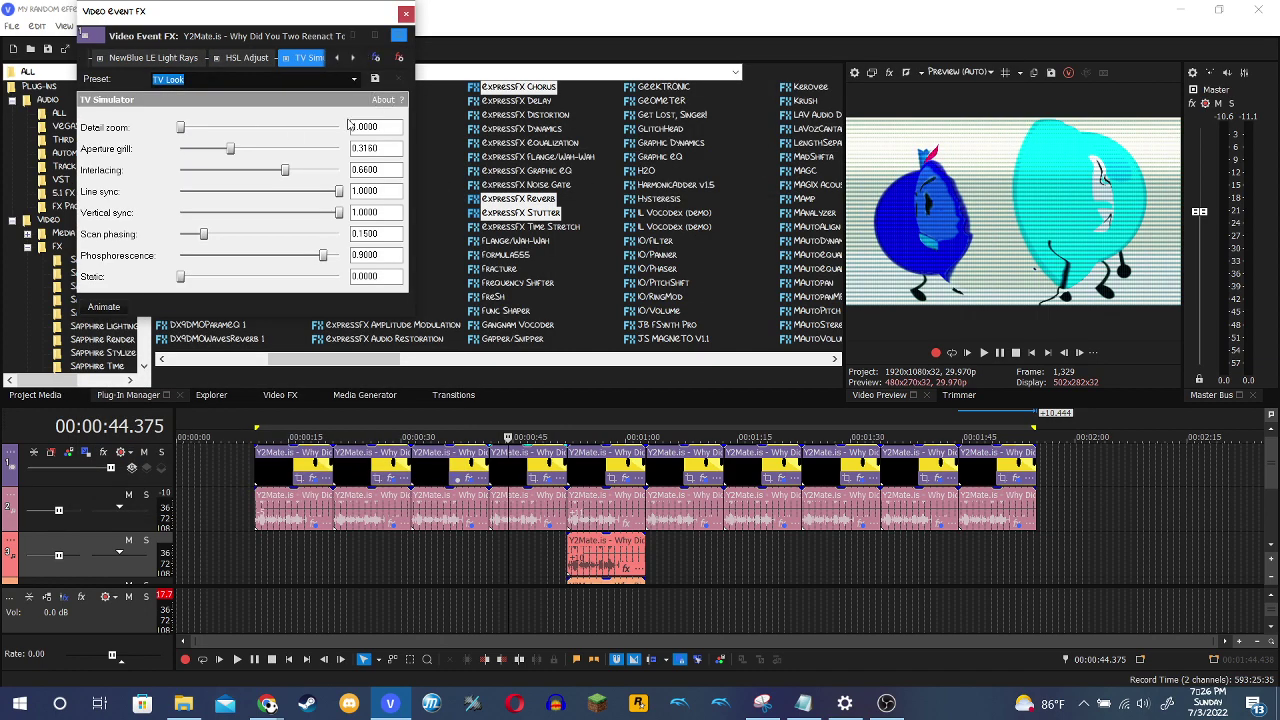
left_click(405, 14)
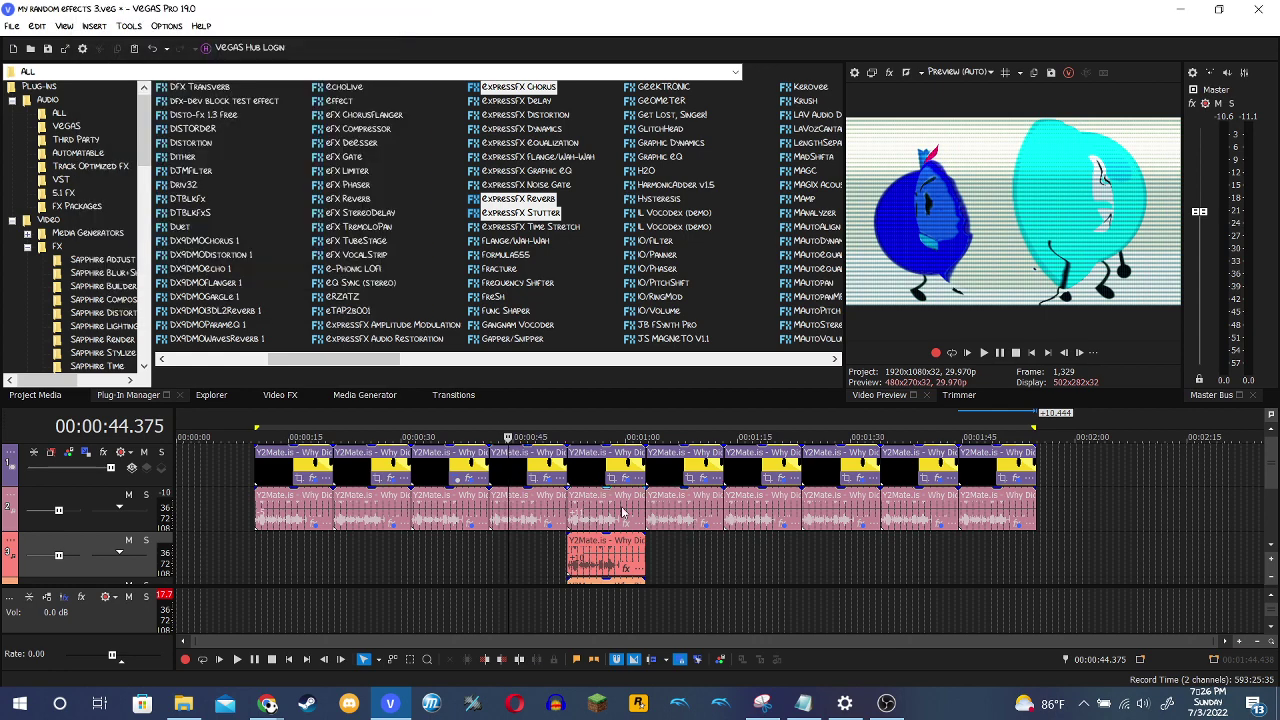
Review the fourth clip's audio effect chain: Chorus, ExpressFX Graphic EQ, Distortion and ExpressFX Distortion.
left_click(469, 526)
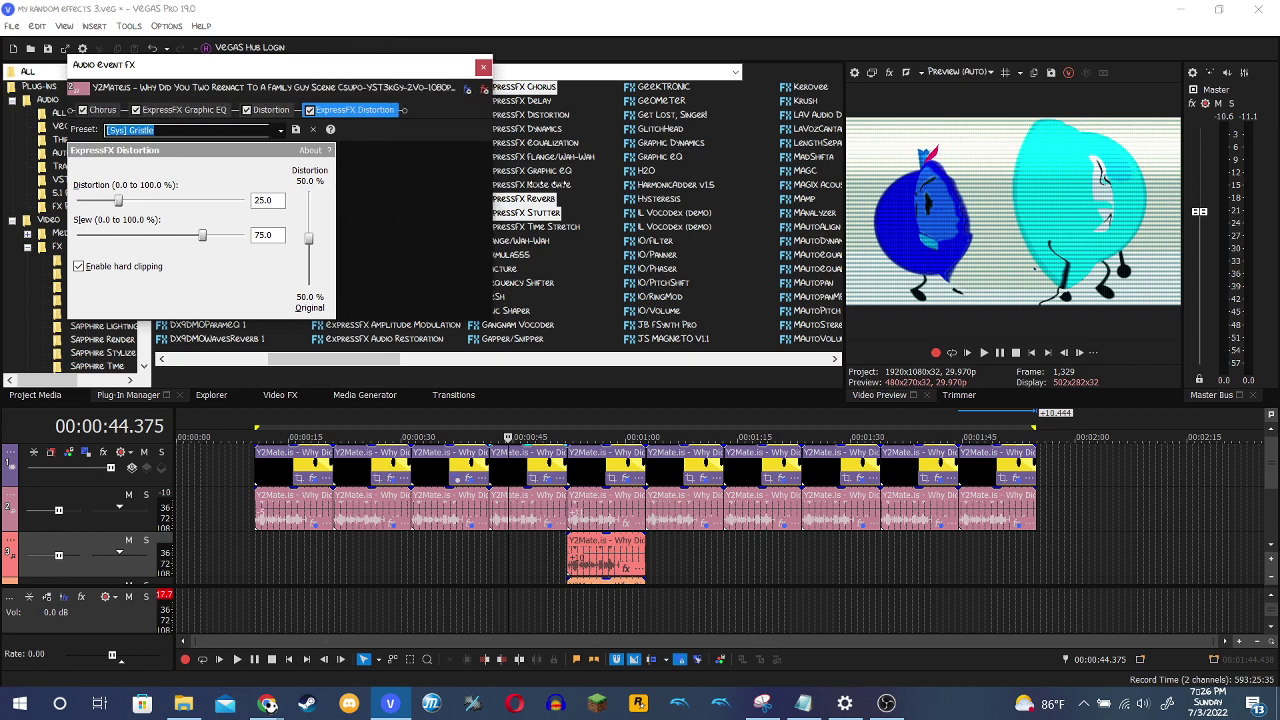
left_click_drag(337, 192, 562, 192)
left_click(114, 108)
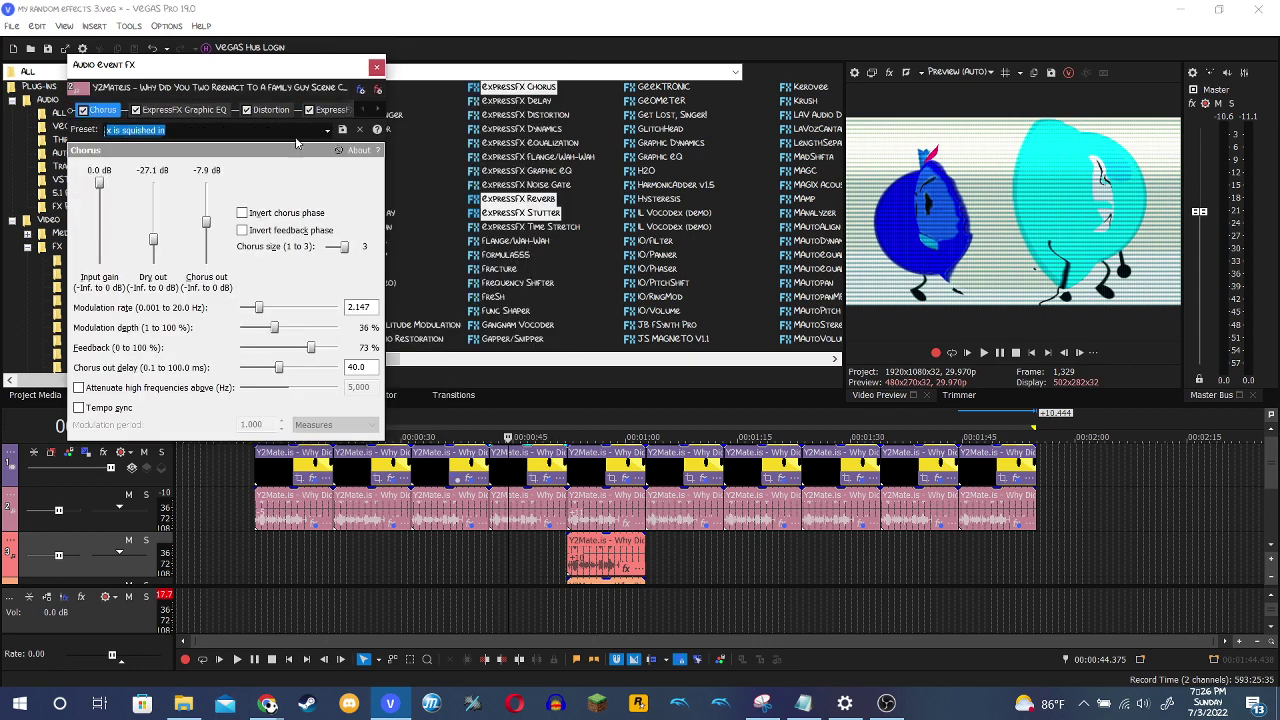
left_click(182, 110)
left_click_drag(376, 225, 618, 225)
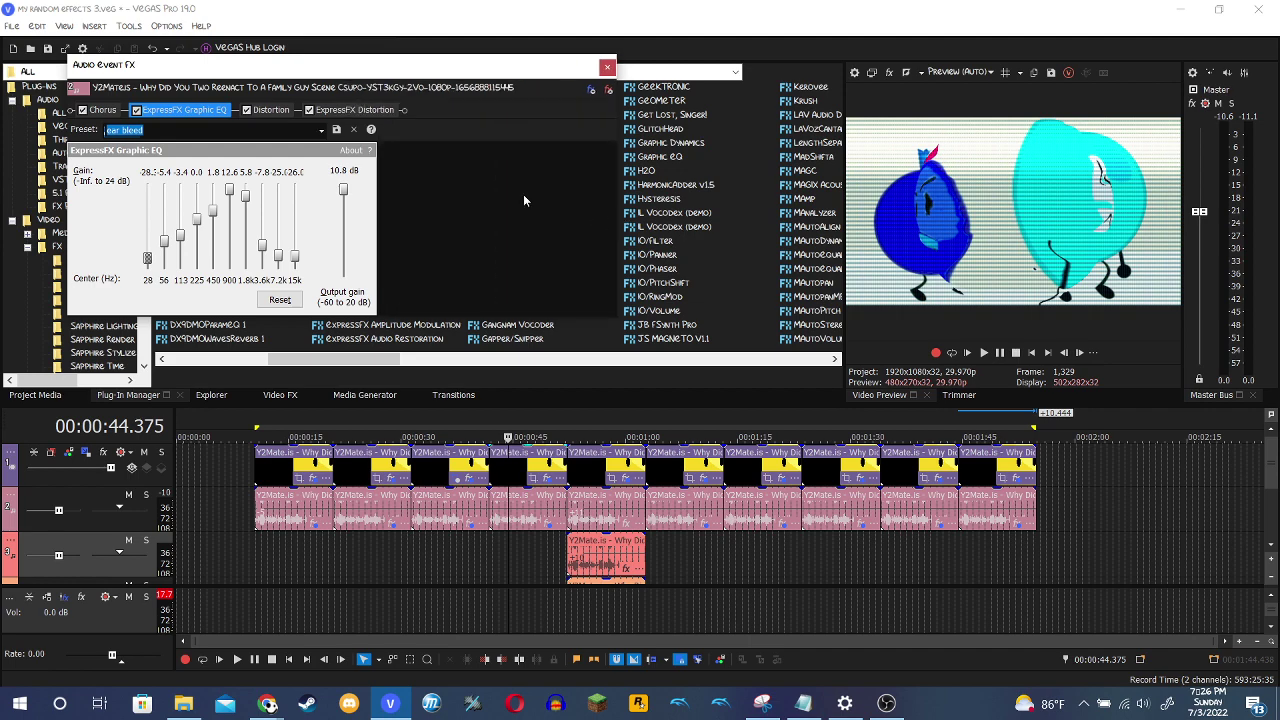
left_click(270, 109)
left_click_drag(397, 175, 578, 175)
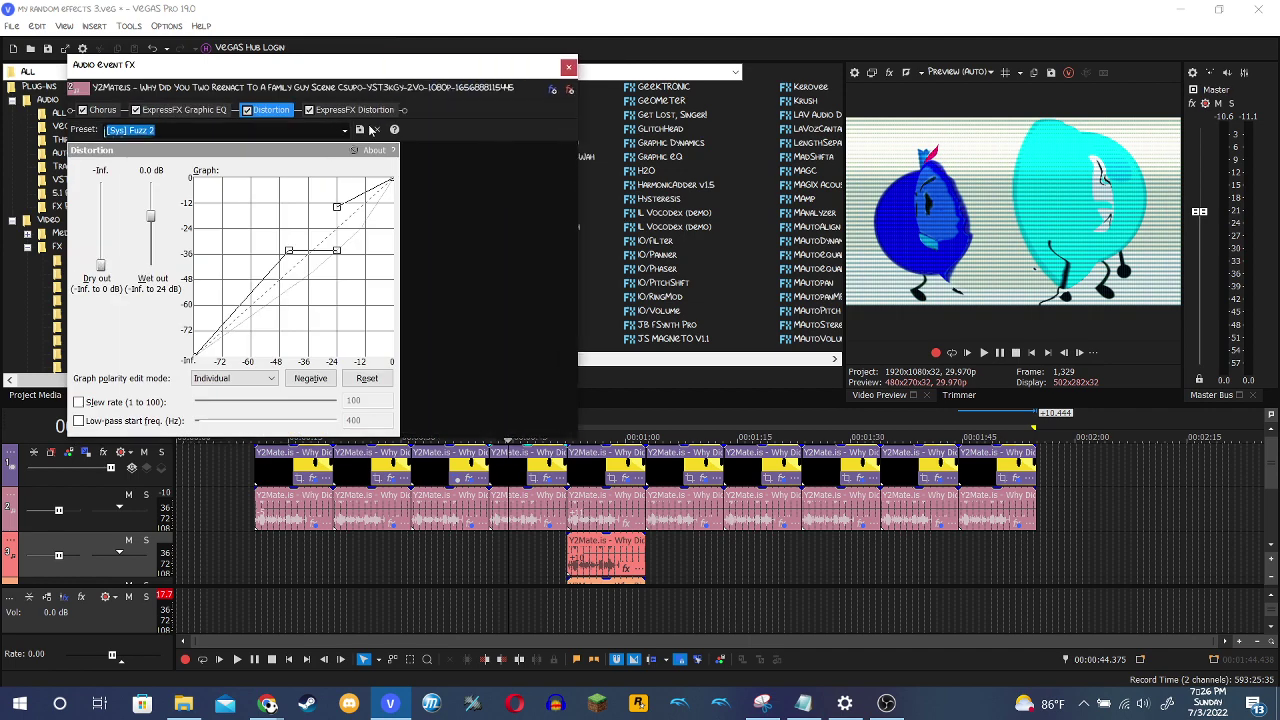
left_click(350, 110)
left_click(333, 66)
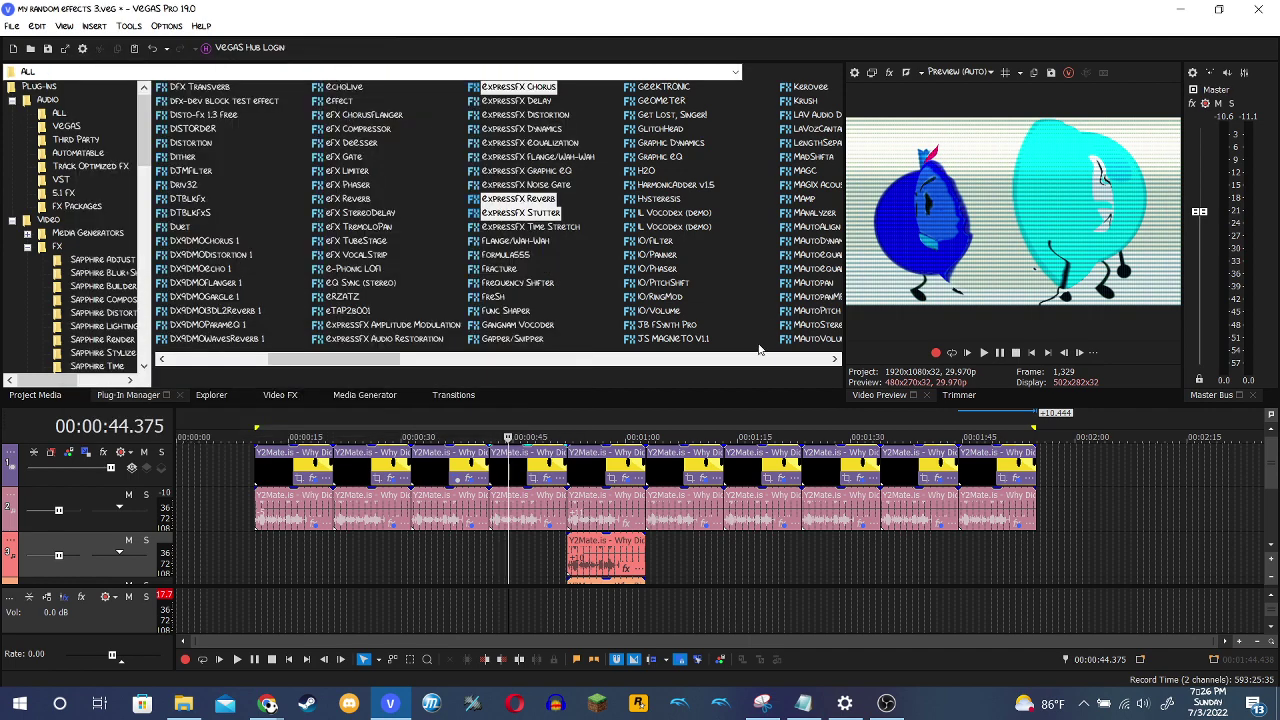
Review the fifth video event's effect chain: Wave, Glow, Swirl and Mirror.
left_click(580, 512)
left_click(626, 478)
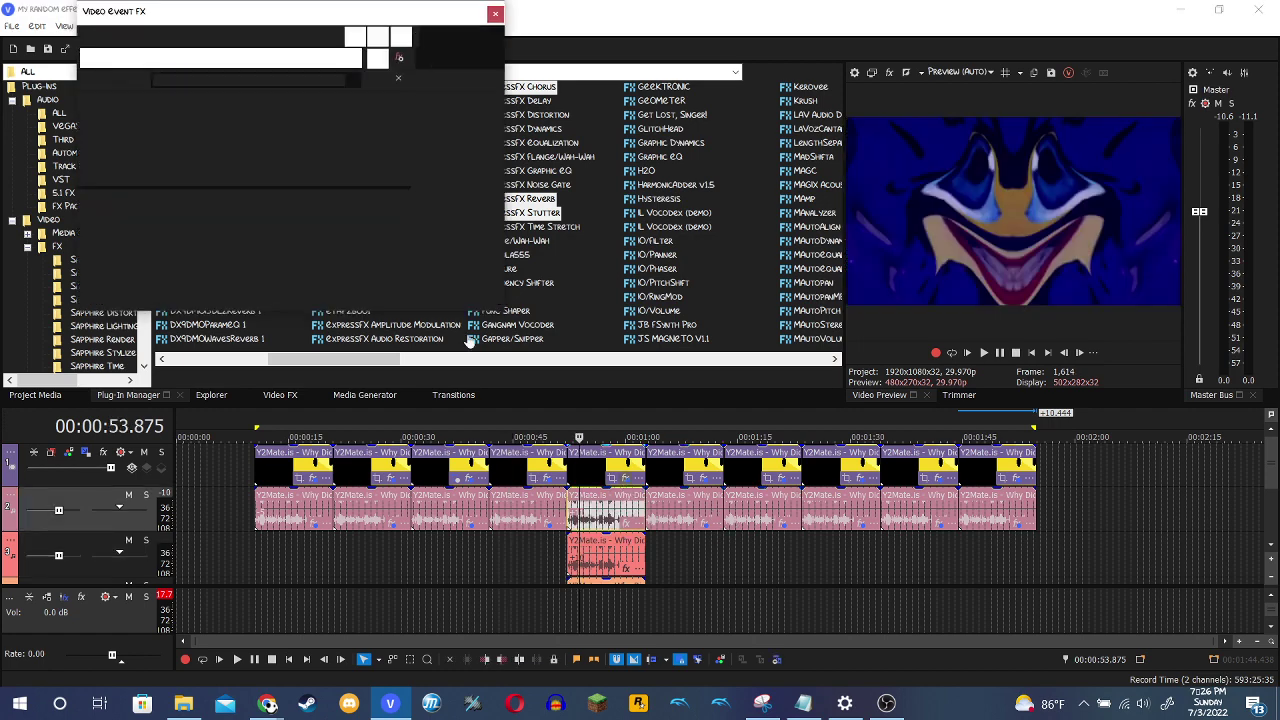
left_click(163, 57)
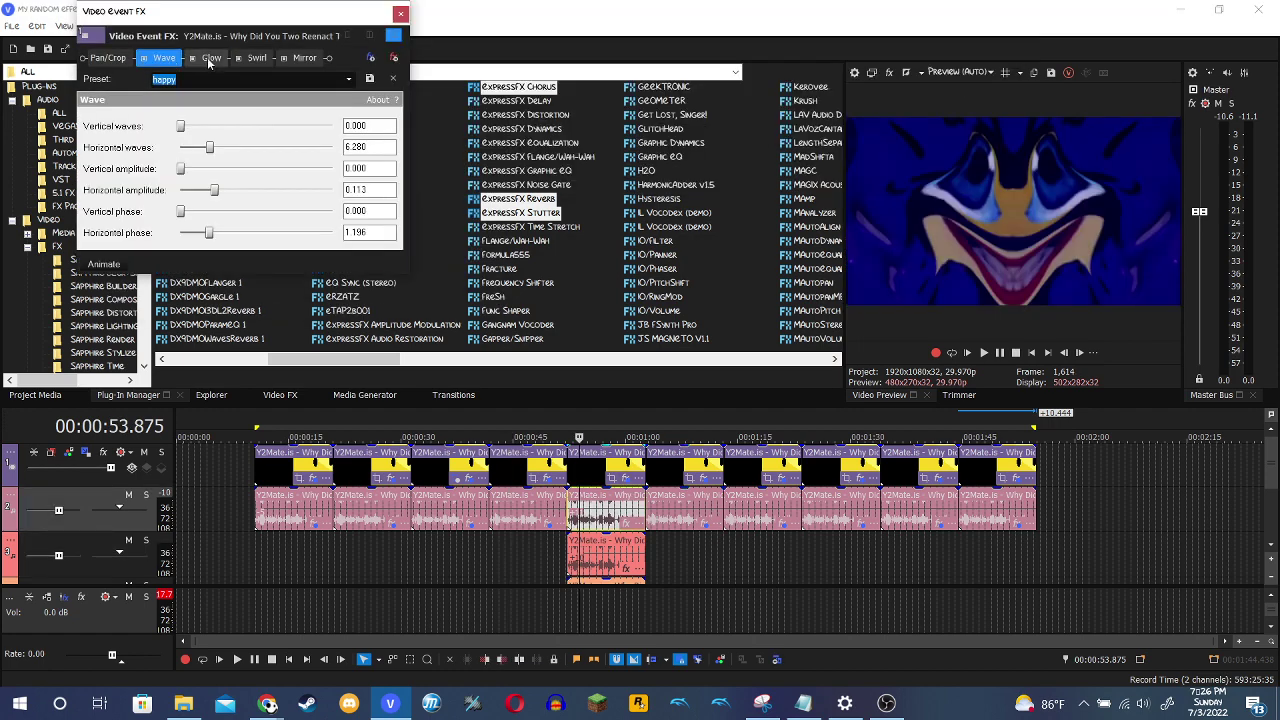
left_click(209, 58)
left_click(257, 58)
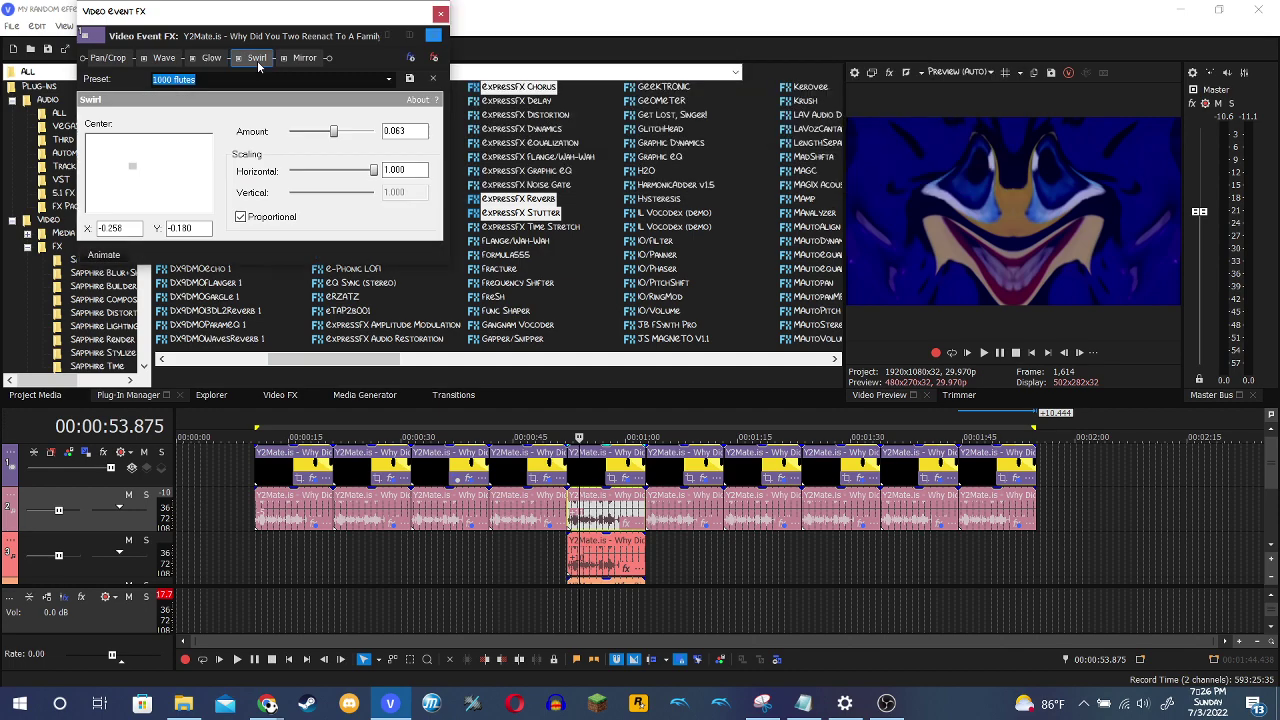
left_click(302, 58)
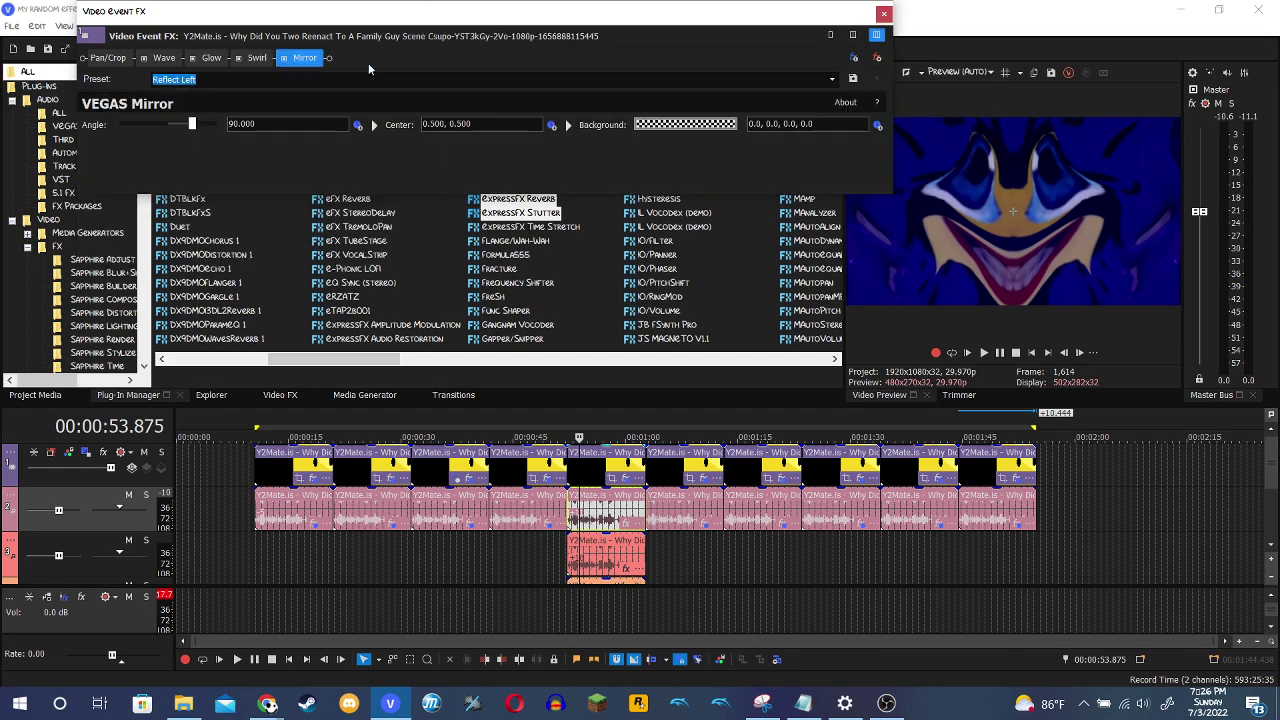
left_click(884, 13)
Check the pitch change in the properties of each of the fifth clip's three stacked audio events.
right_click(597, 530)
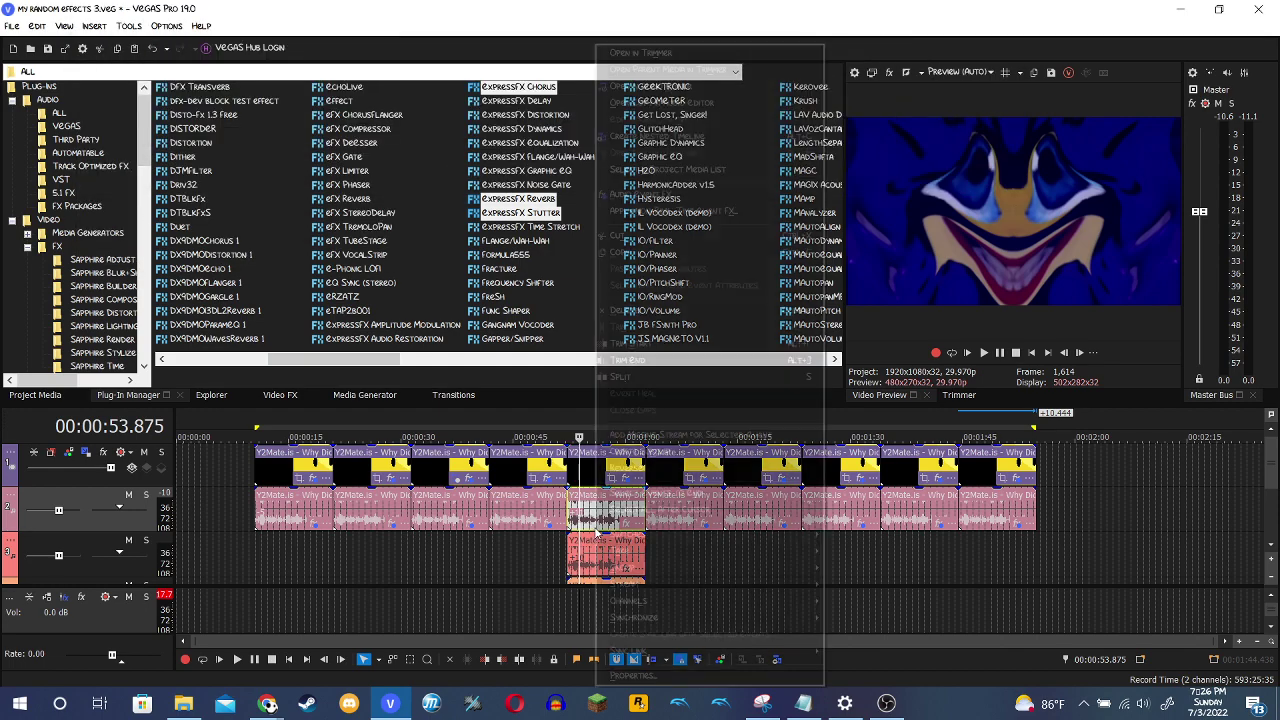
left_click(640, 674)
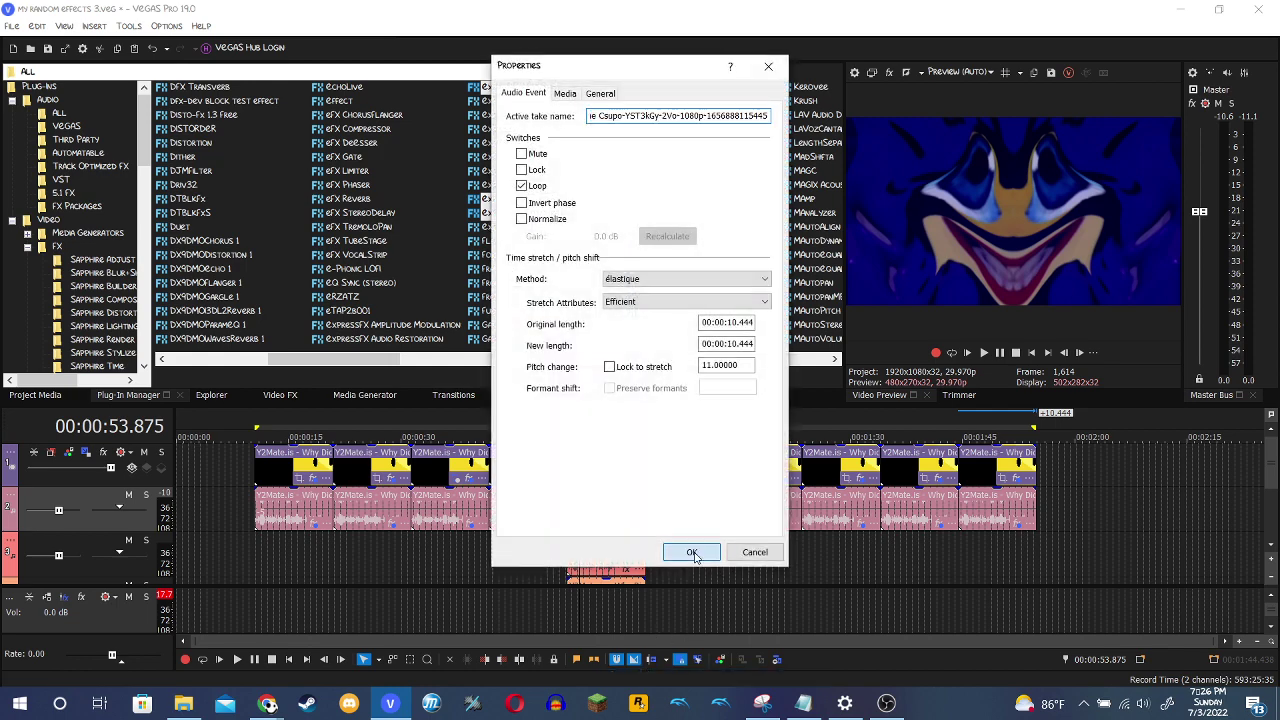
left_click(688, 551)
right_click(592, 553)
left_click(640, 674)
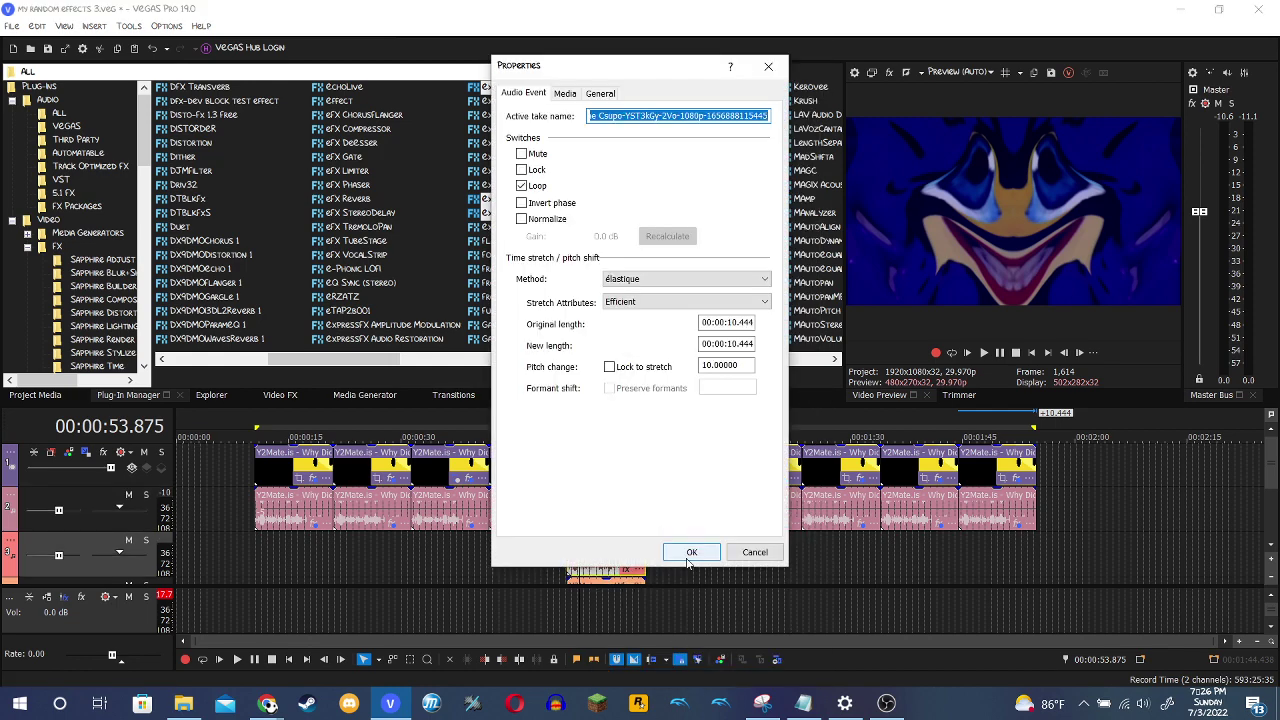
left_click(686, 551)
scroll(584, 560, "down", 1)
right_click(585, 575)
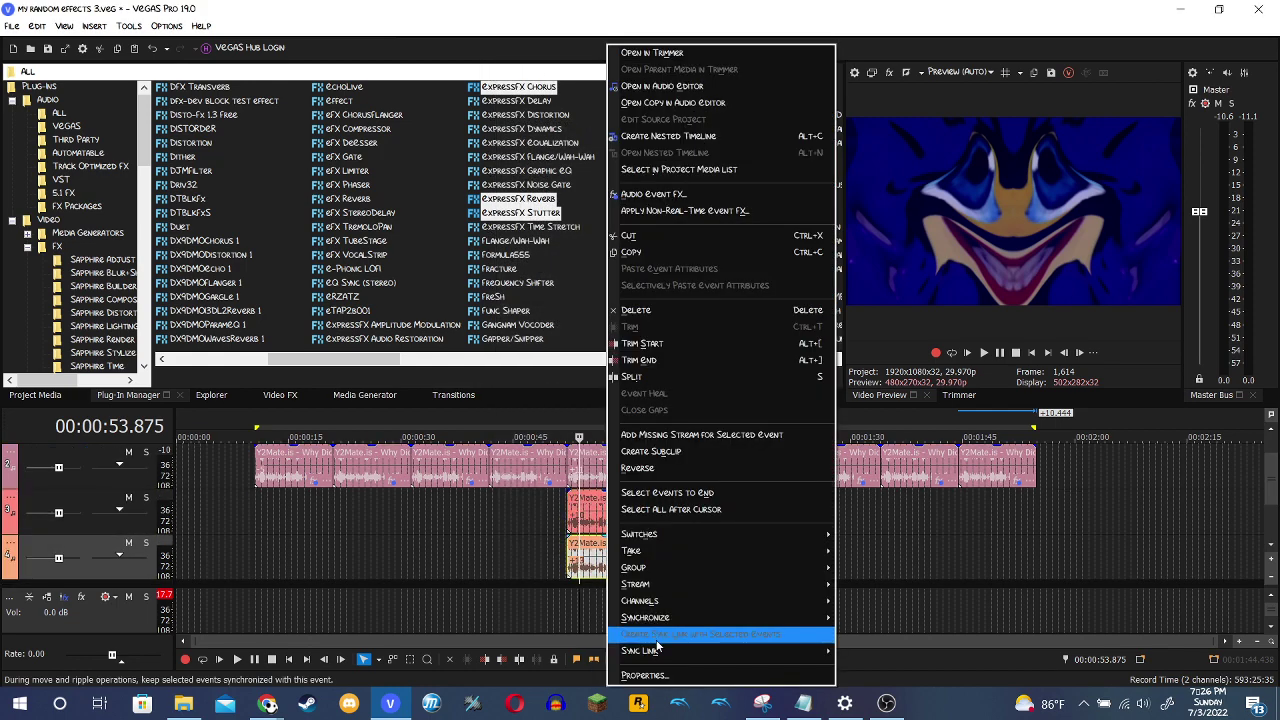
left_click(665, 676)
left_click(693, 552)
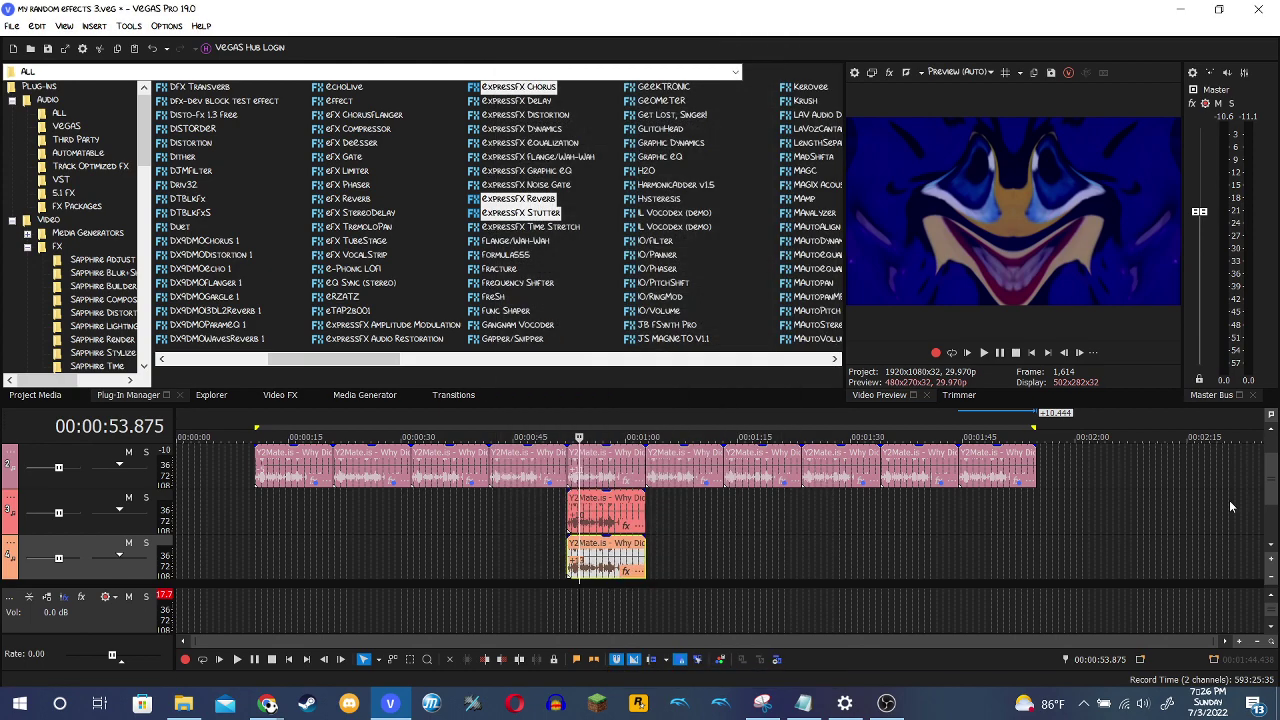
Review the sixth video event's Gradient Map effect, inspecting the colour of each gradient point.
scroll(679, 480, "up", 1)
left_click(679, 463)
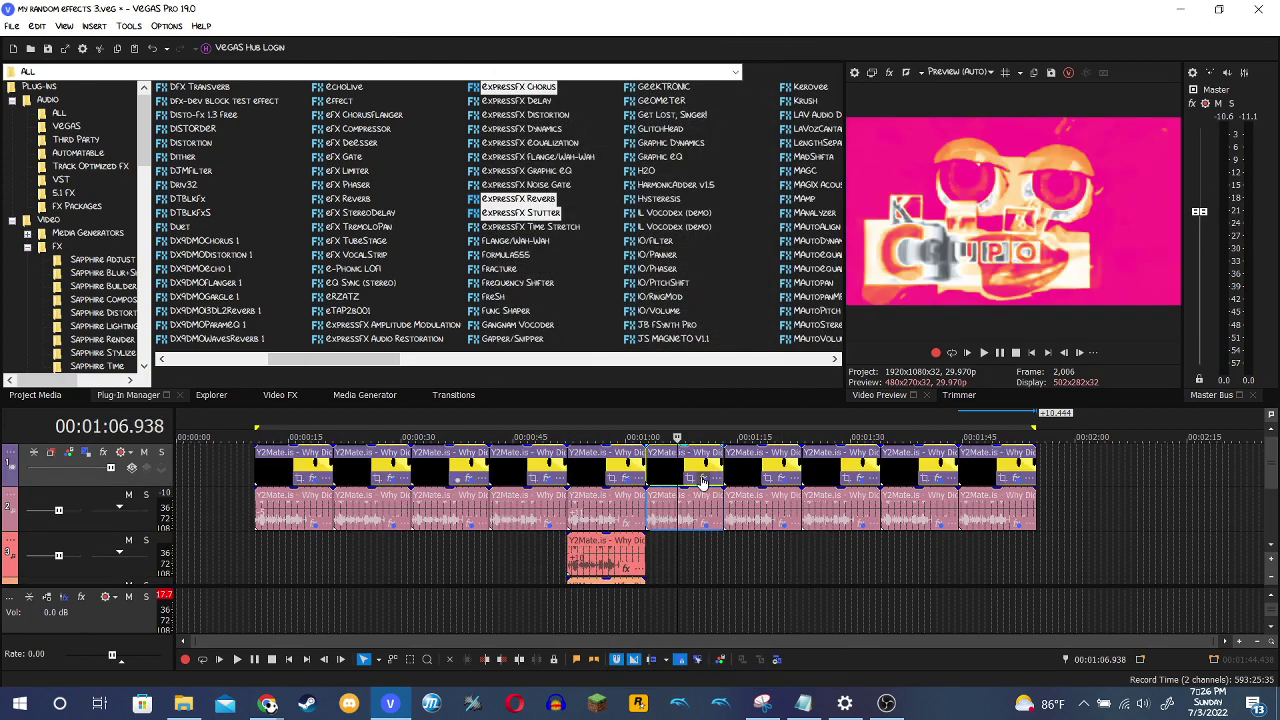
left_click(705, 477)
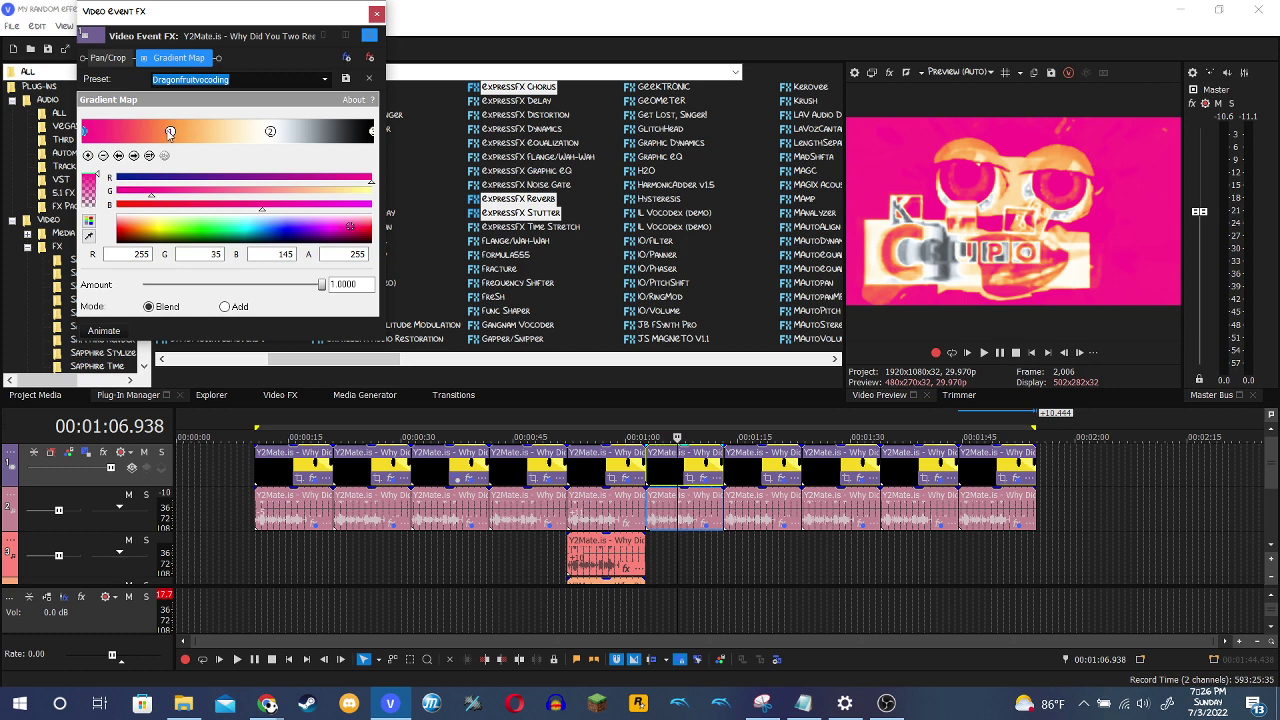
left_click(170, 133)
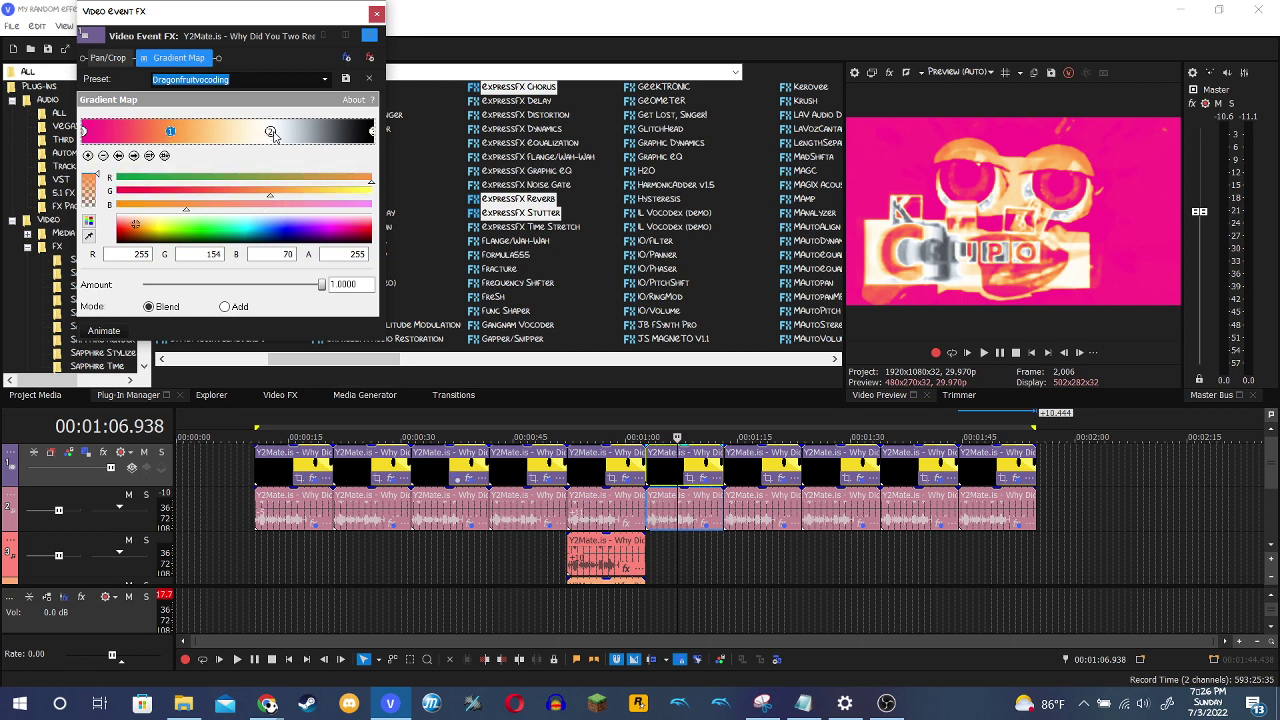
left_click(270, 133)
left_click(373, 133)
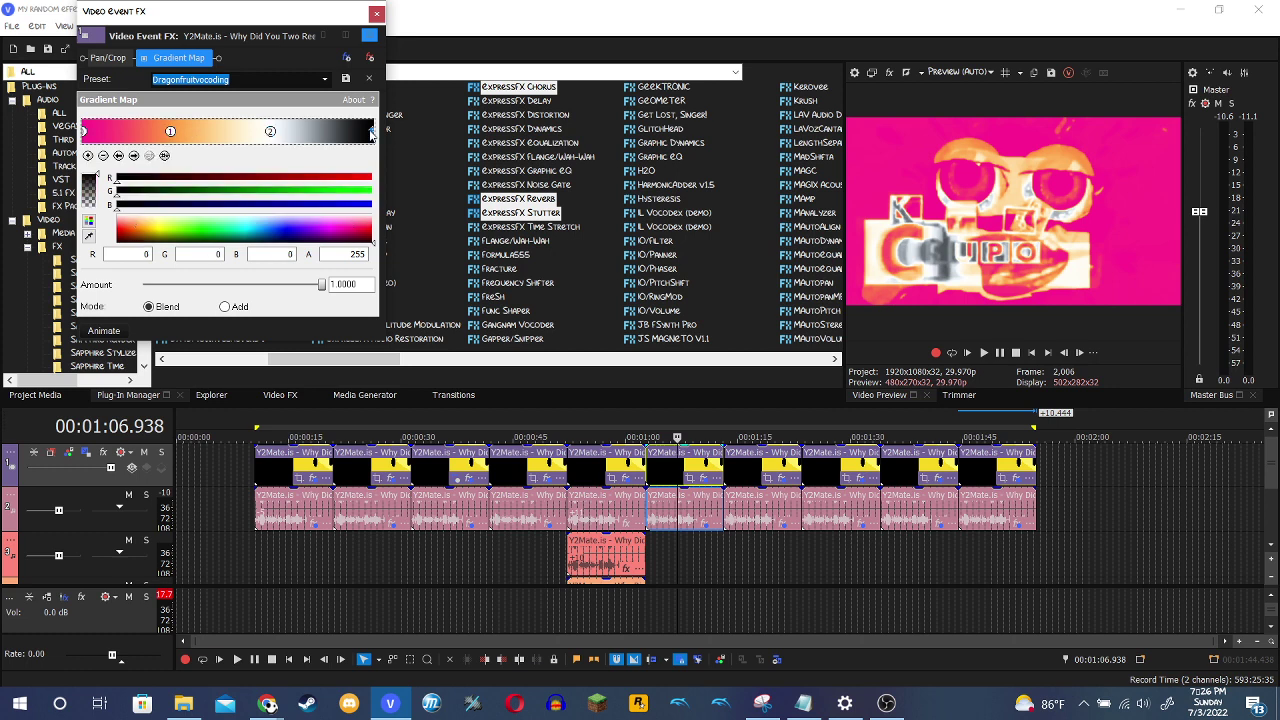
left_click(377, 14)
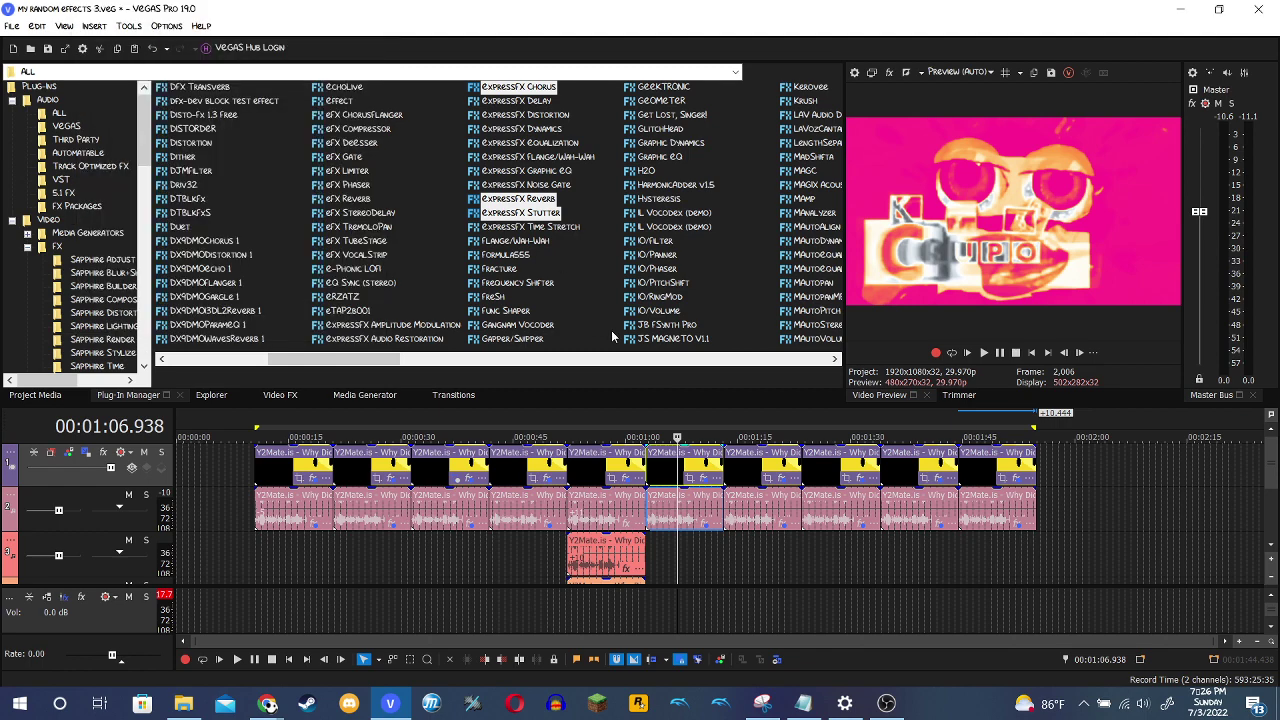
Review the sixth clip's IL Vocodex audio effect and its preset.
left_click(702, 525)
left_click_drag(385, 80, 395, 60)
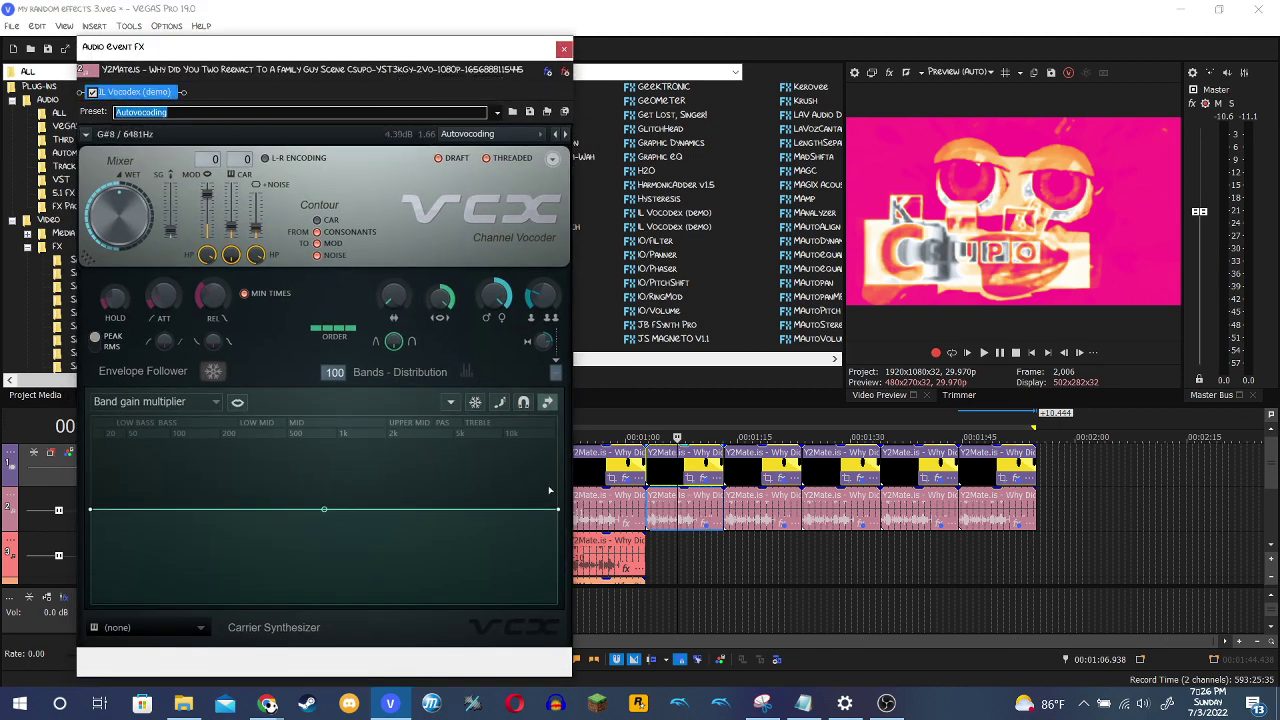
left_click(564, 49)
Review the seventh clip's NewBlue ME Wiggle and Gradient Map video effects and its audio effect preset.
left_click(745, 510)
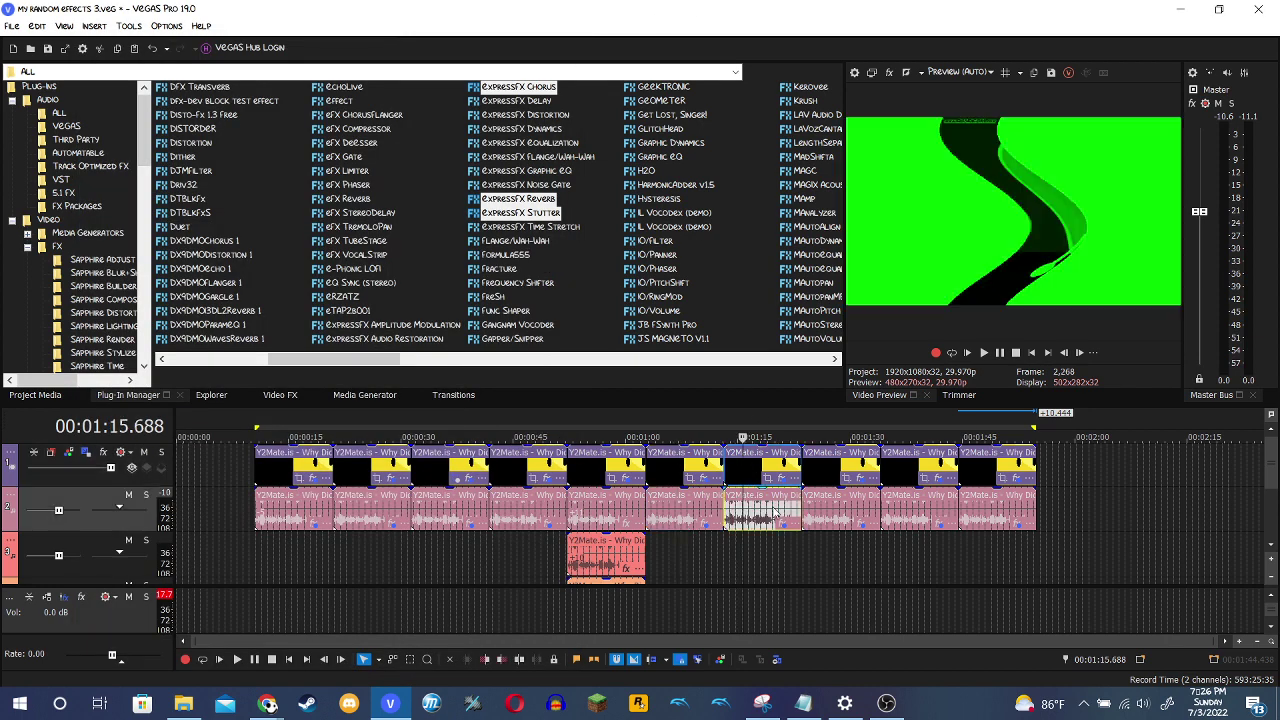
left_click(779, 478)
left_click(193, 58)
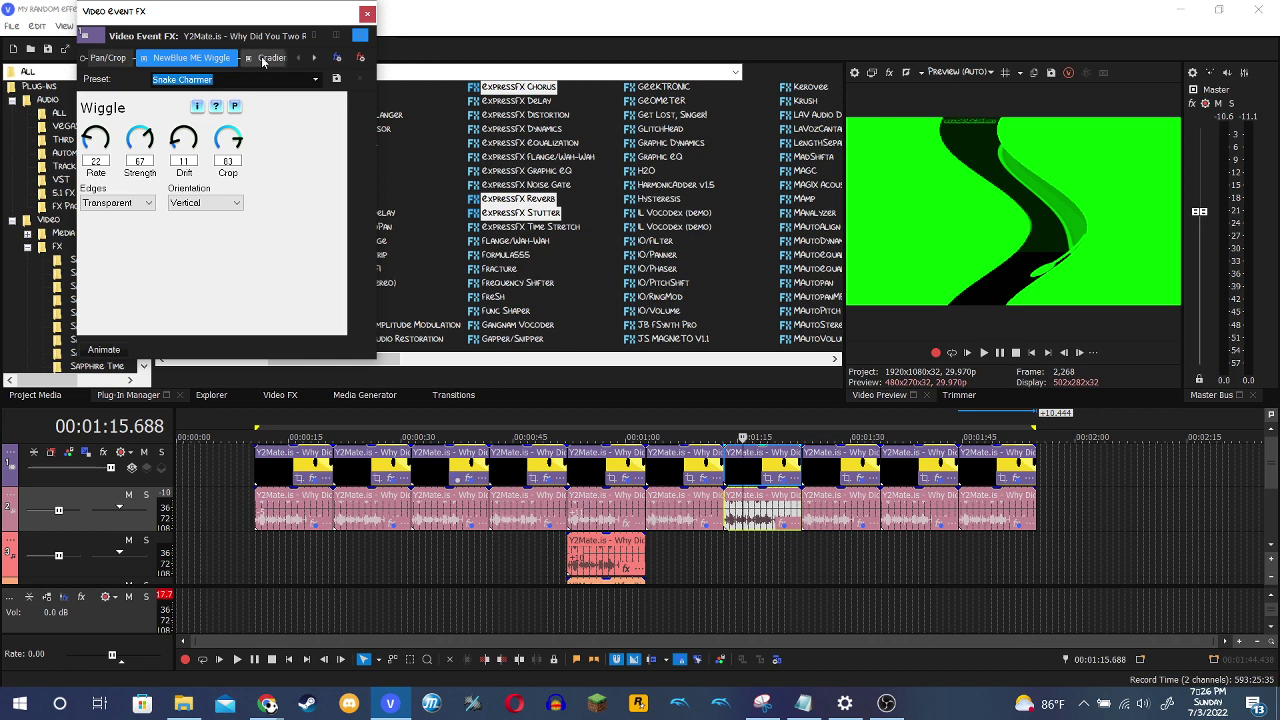
left_click(266, 58)
left_click(372, 131)
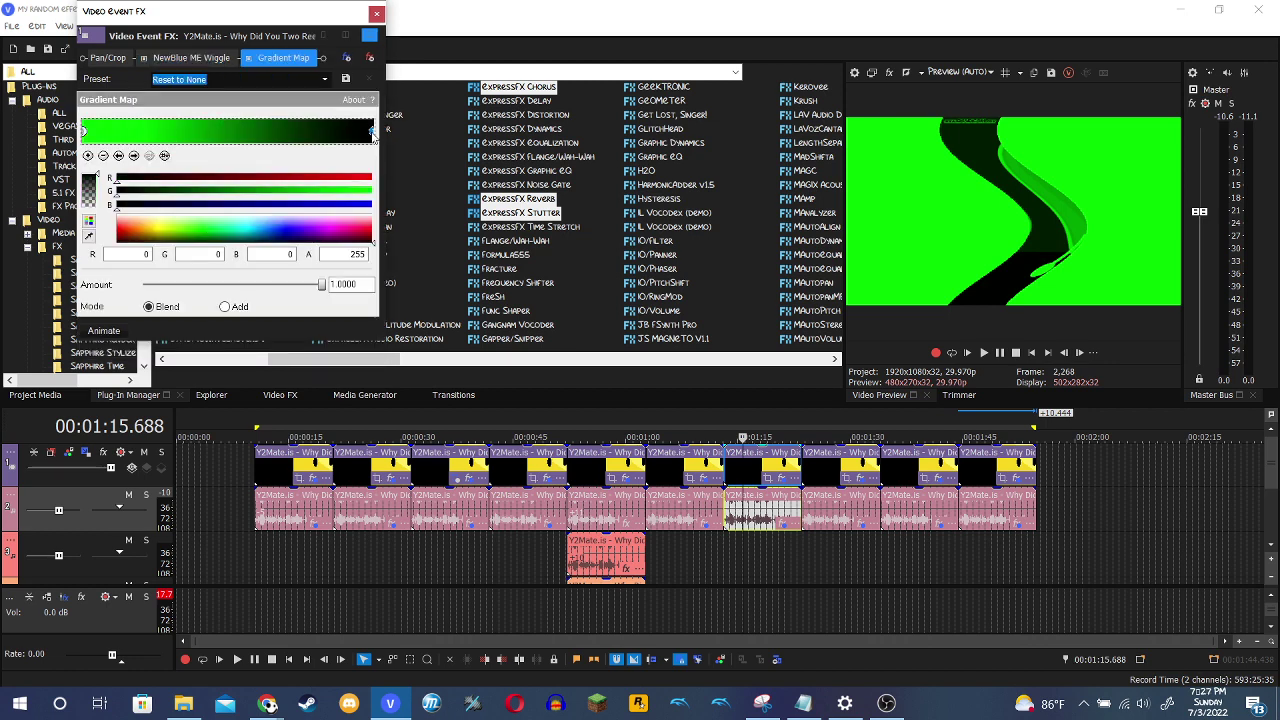
left_click(376, 13)
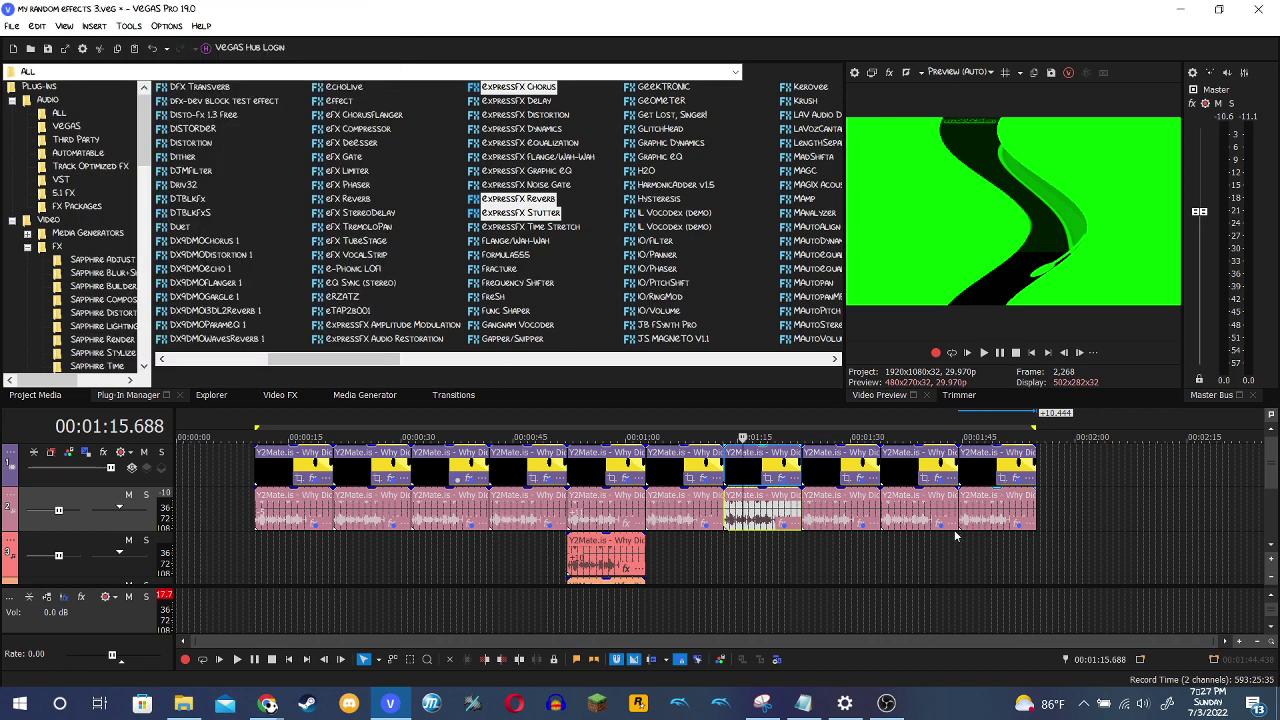
left_click(786, 528)
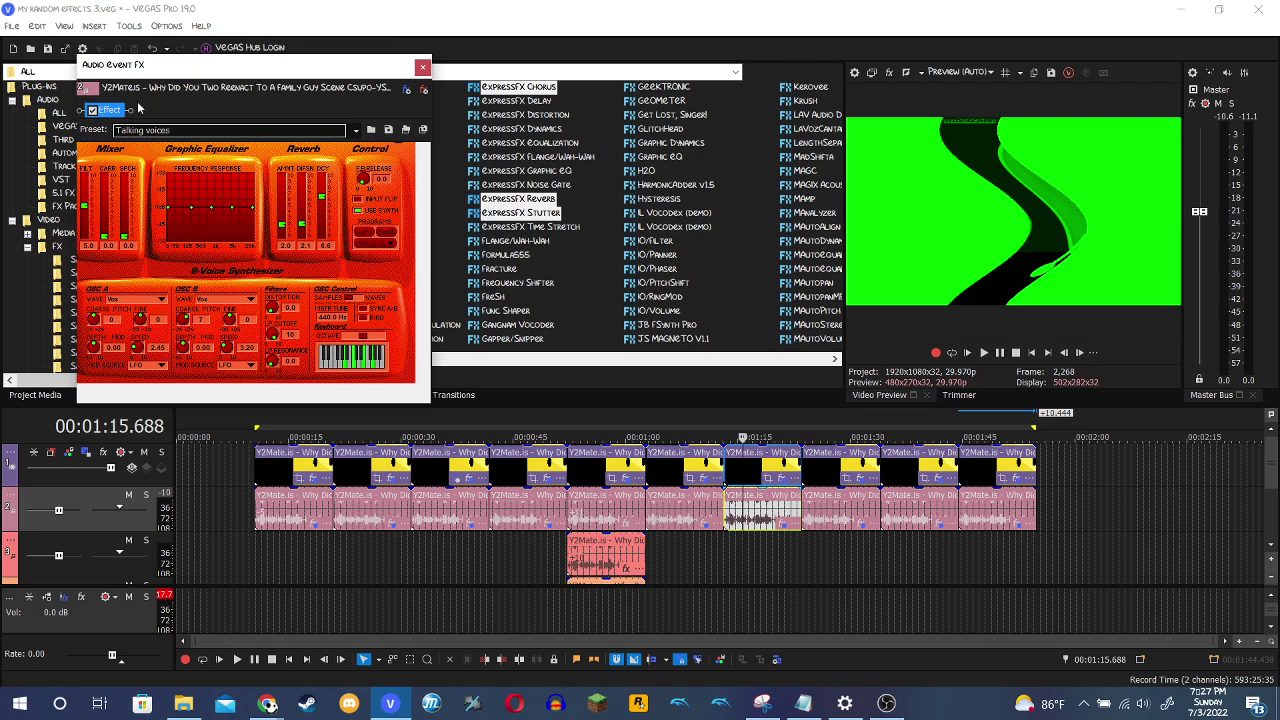
left_click(424, 69)
Review the eighth video event's NewBlue LE Neon Lights effect and its preset.
left_click(838, 500)
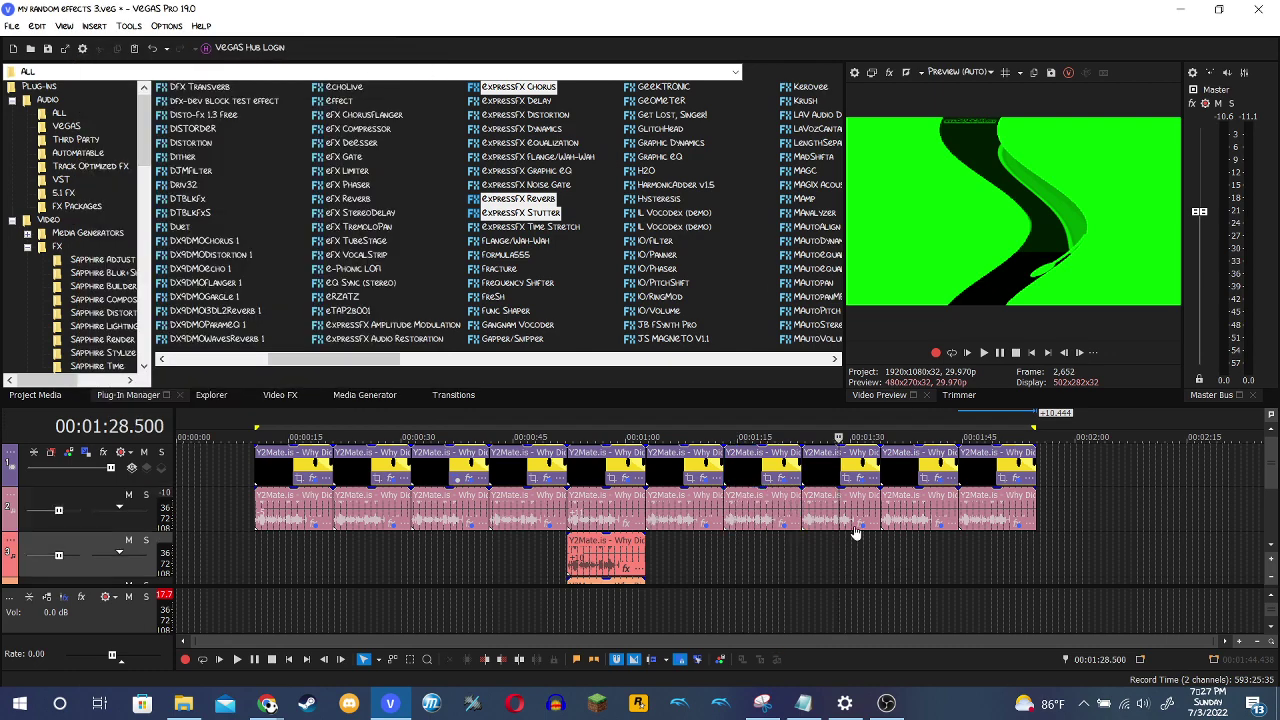
left_click(860, 478)
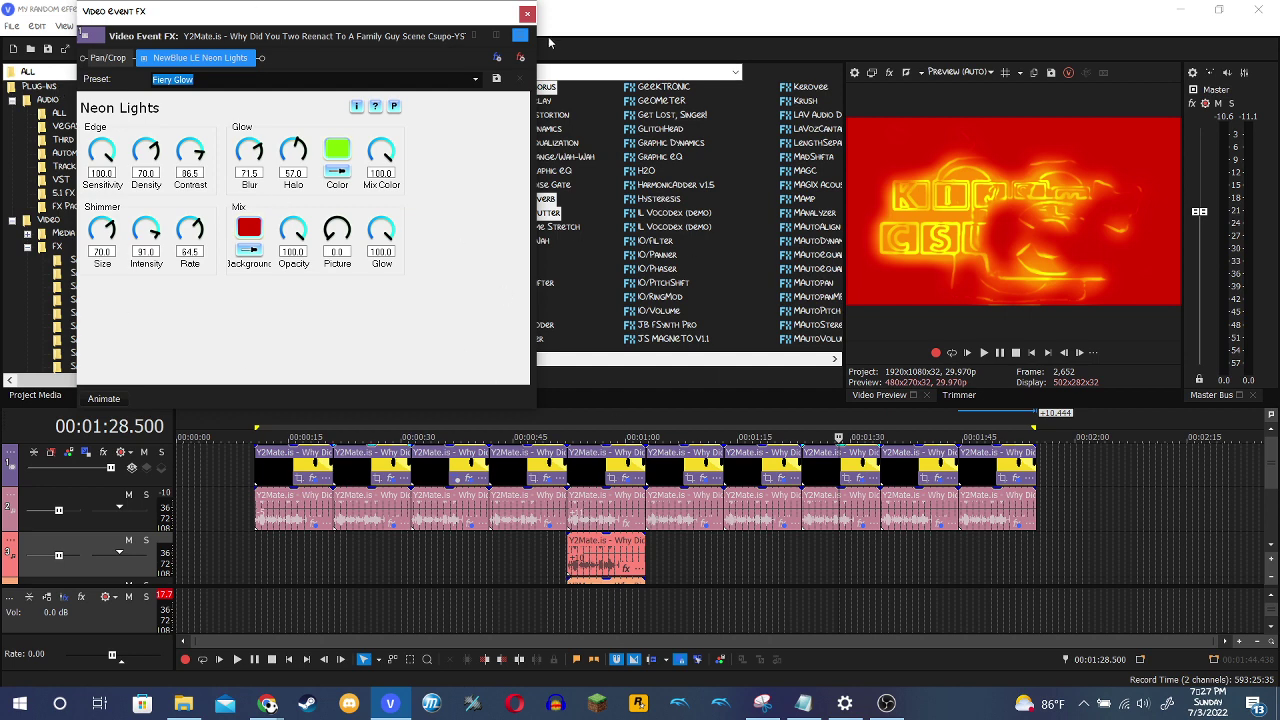
left_click(527, 13)
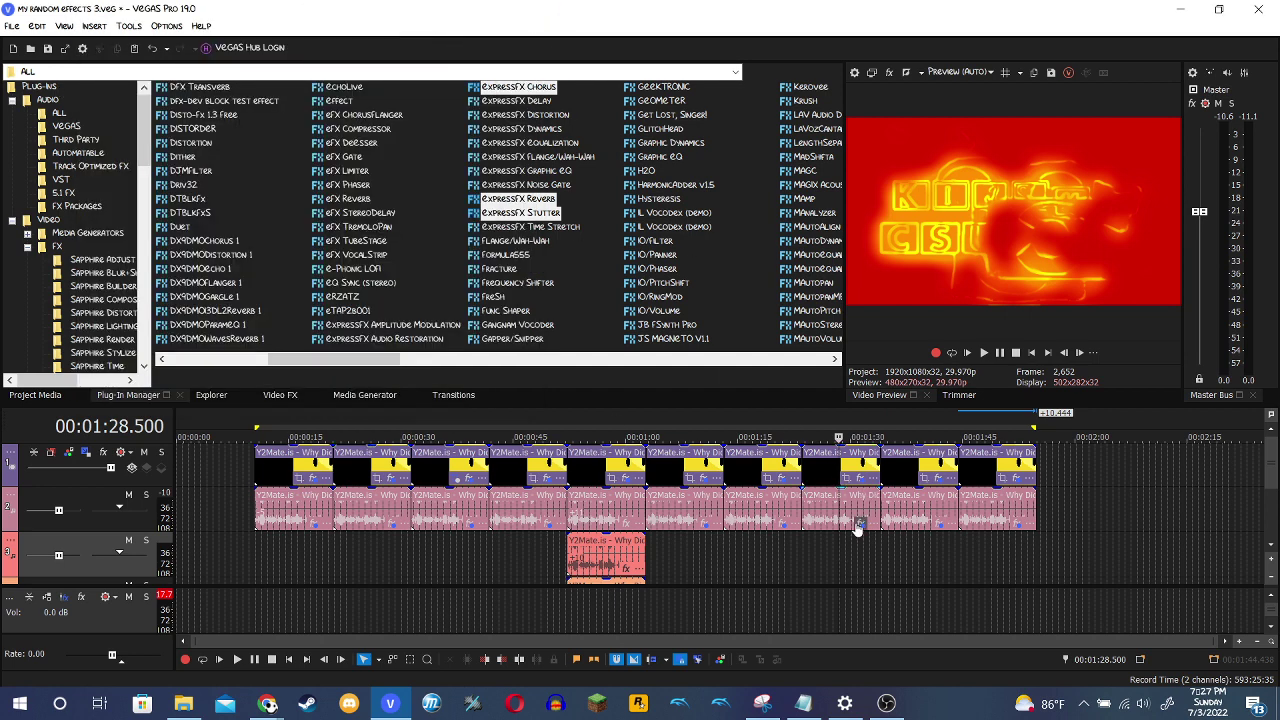
Review the eighth clip's audio effect chain: Effect, ExpressFX Distortion and élastique Timestretch.
left_click(858, 524)
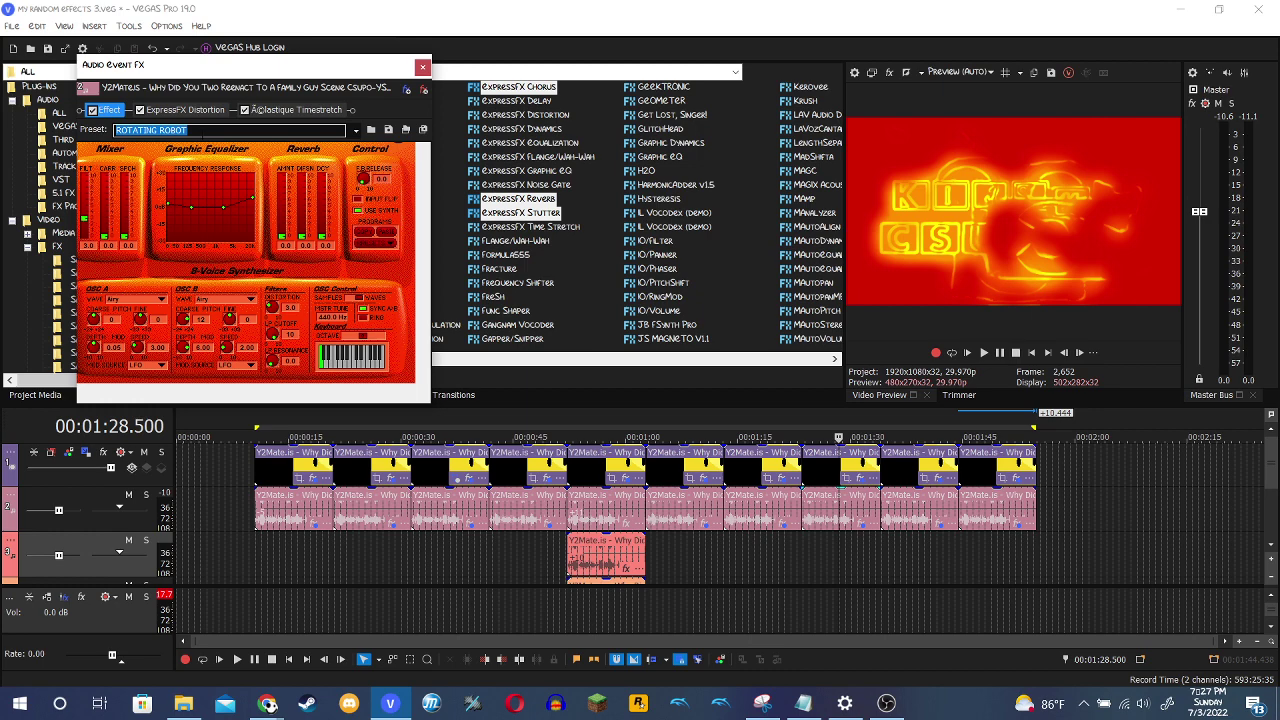
left_click(196, 112)
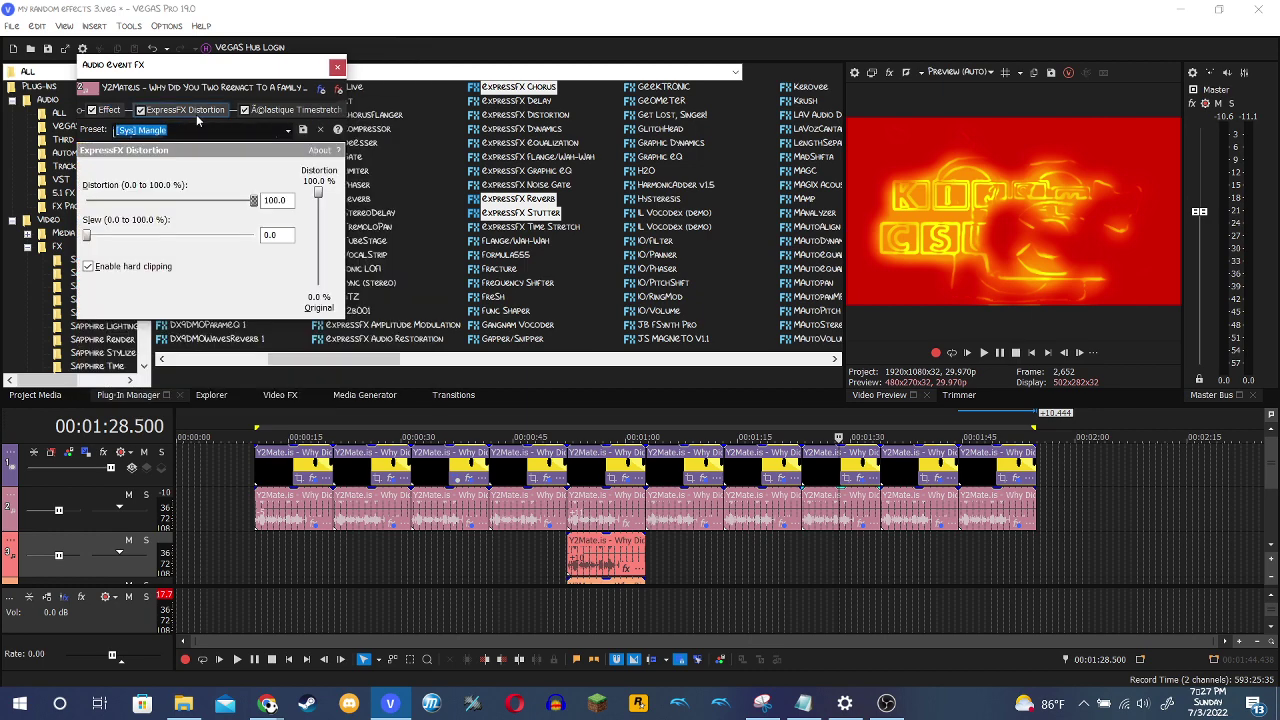
left_click(278, 113)
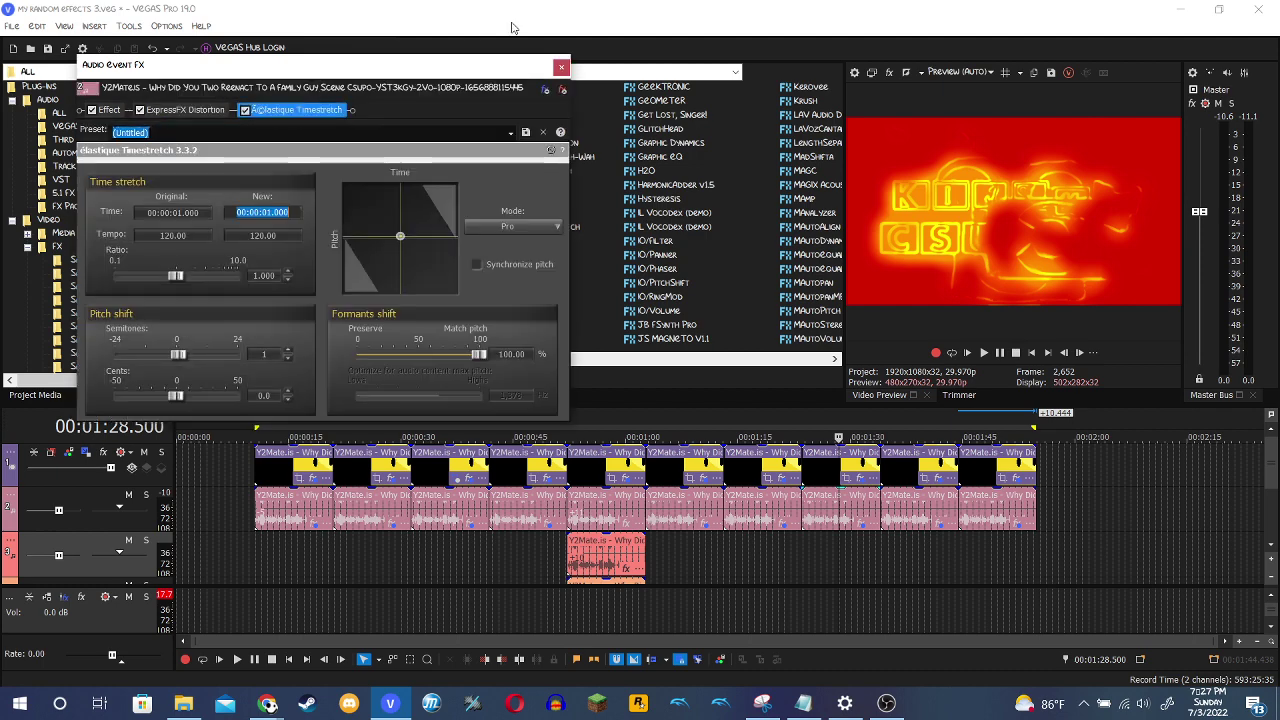
left_click(561, 64)
Review the ninth video event's effect chain: NewBlue V5 Old TV, Gradient Map with its colour points, and Glow.
left_click(916, 476)
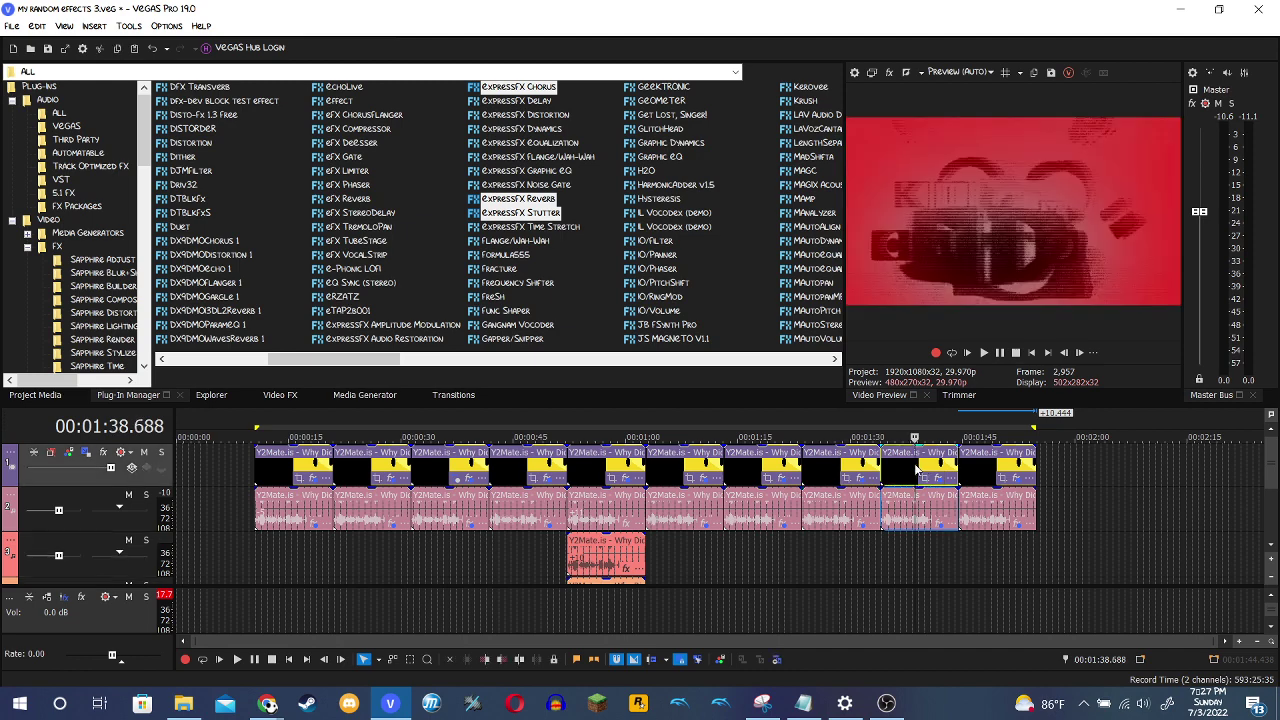
left_click(946, 478)
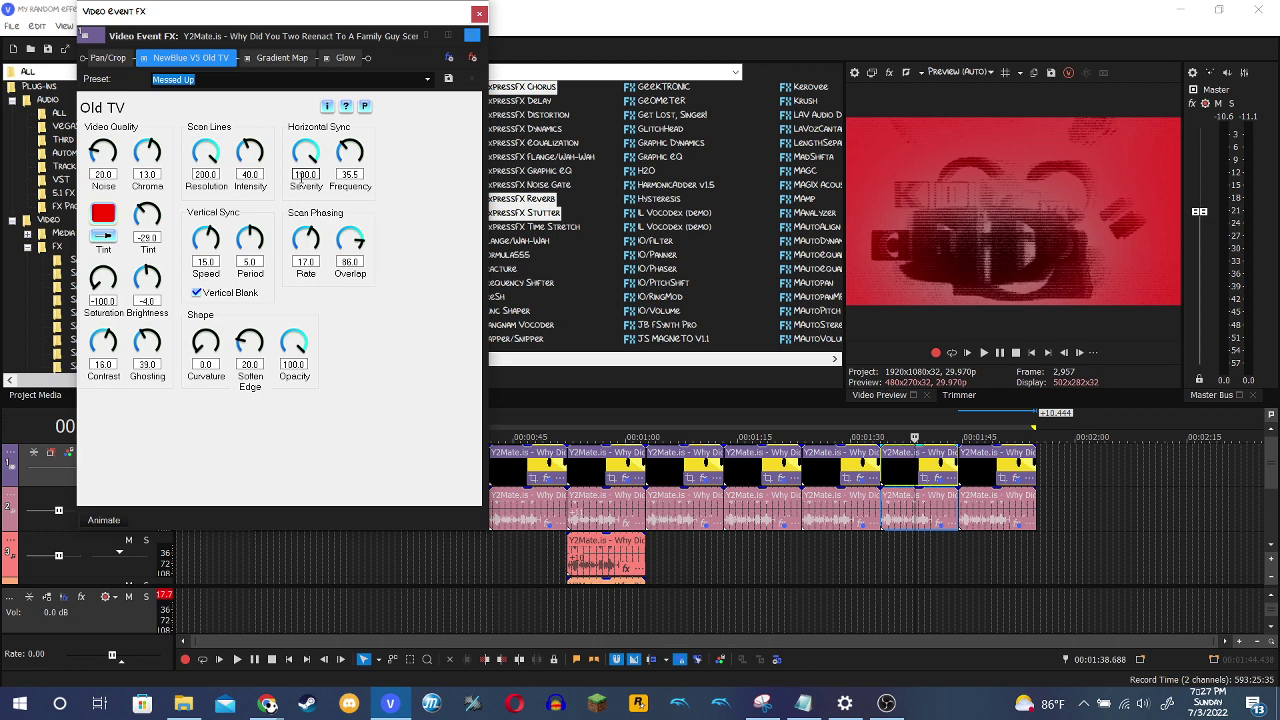
left_click(282, 59)
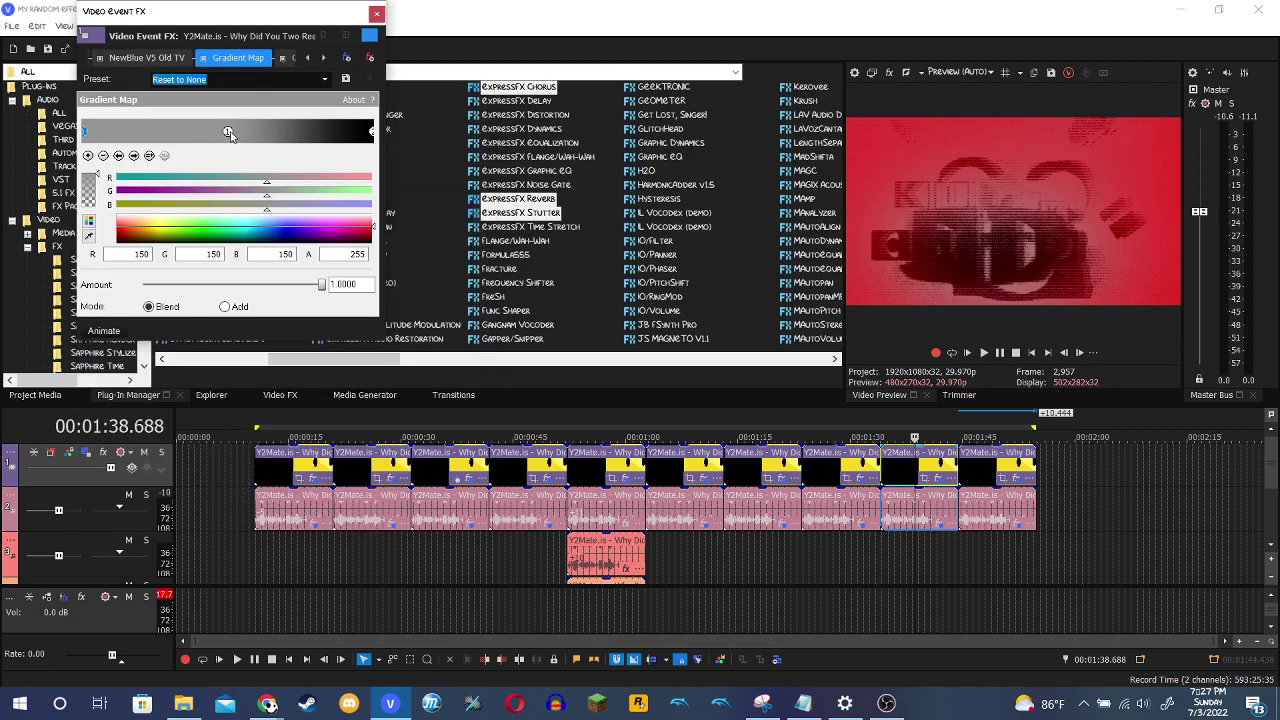
left_click(227, 133)
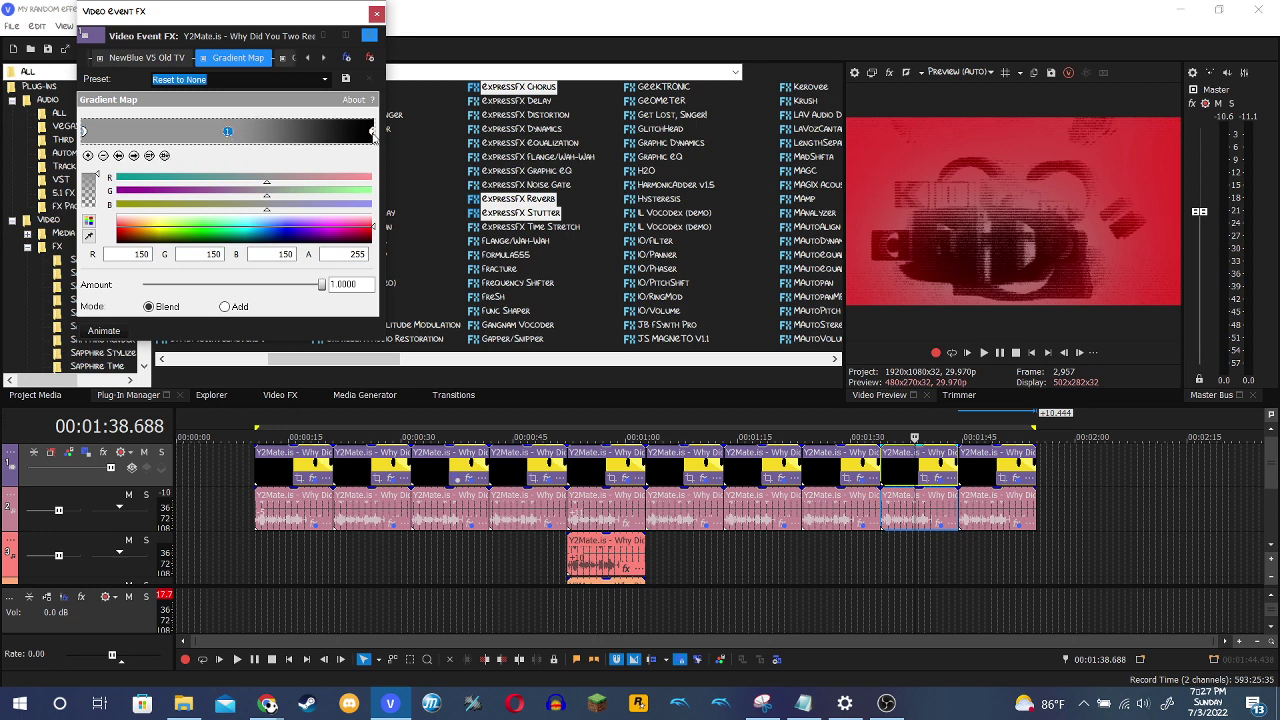
left_click(372, 132)
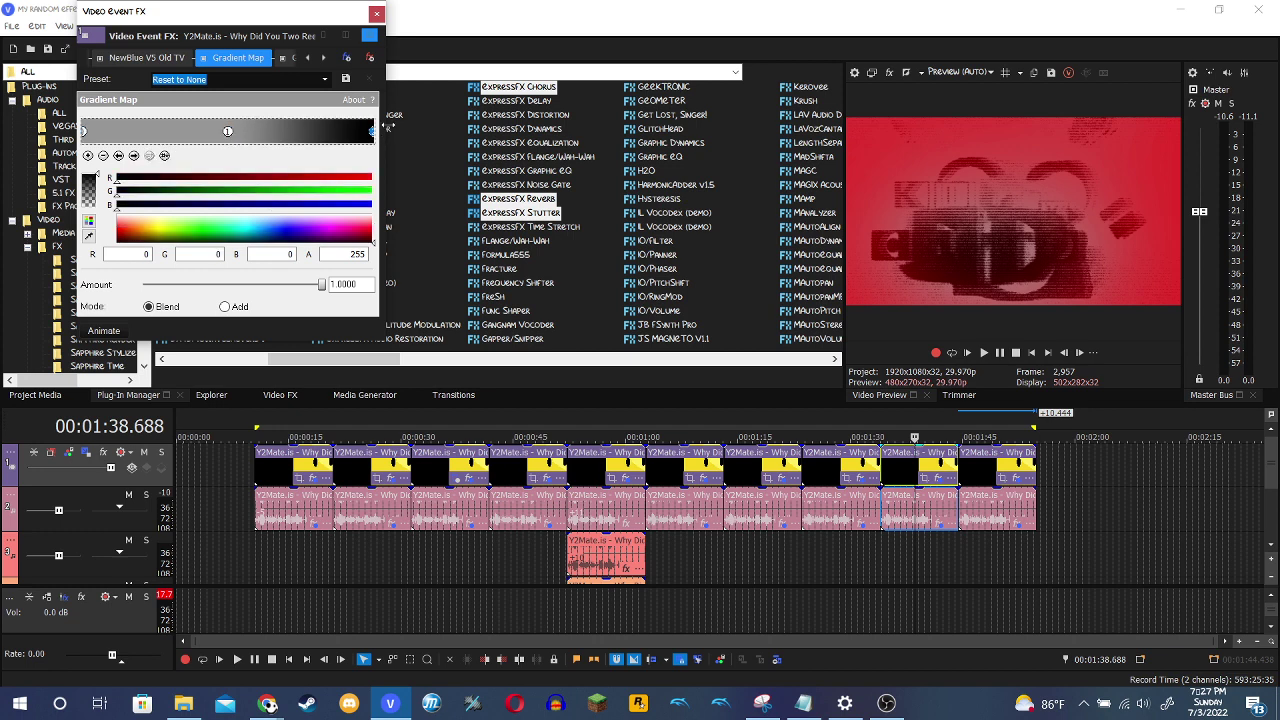
left_click_drag(388, 127, 616, 116)
left_click(348, 58)
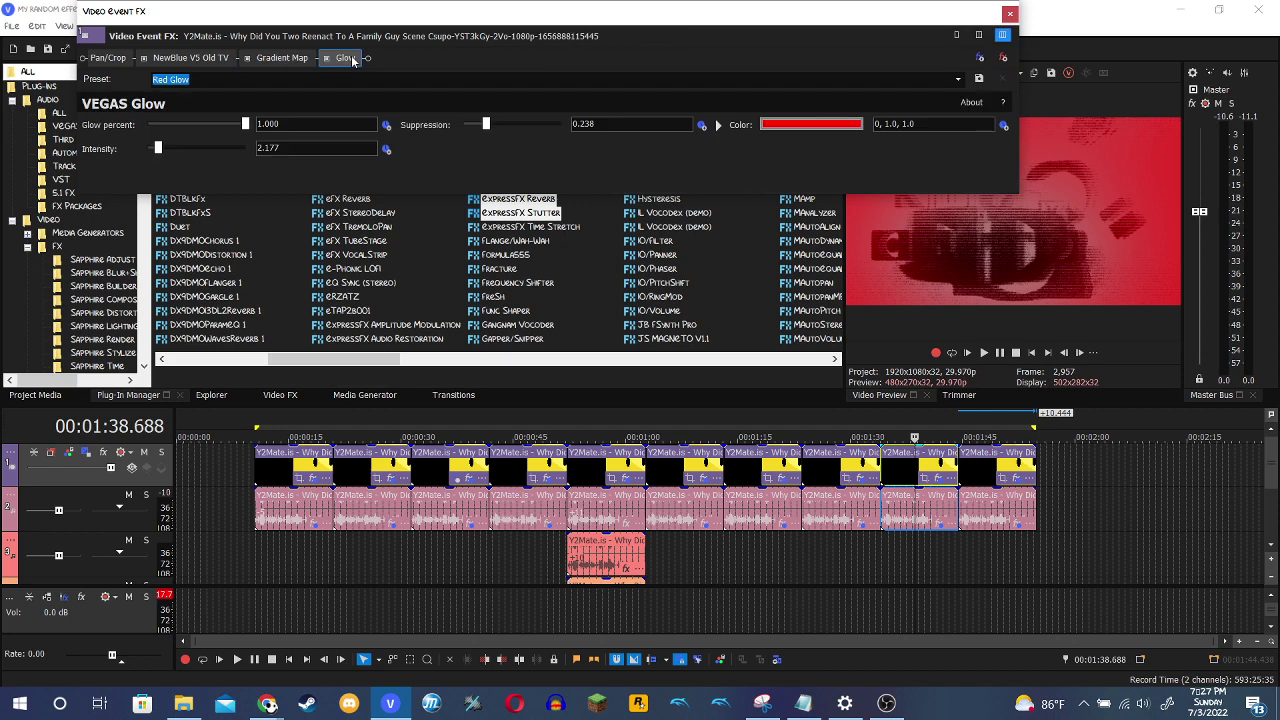
left_click(1010, 14)
Review the tenth video event's effect chain, NewBlue ME Wiggle and S_Shake, enlarging the effect window to show all settings.
left_click(968, 470)
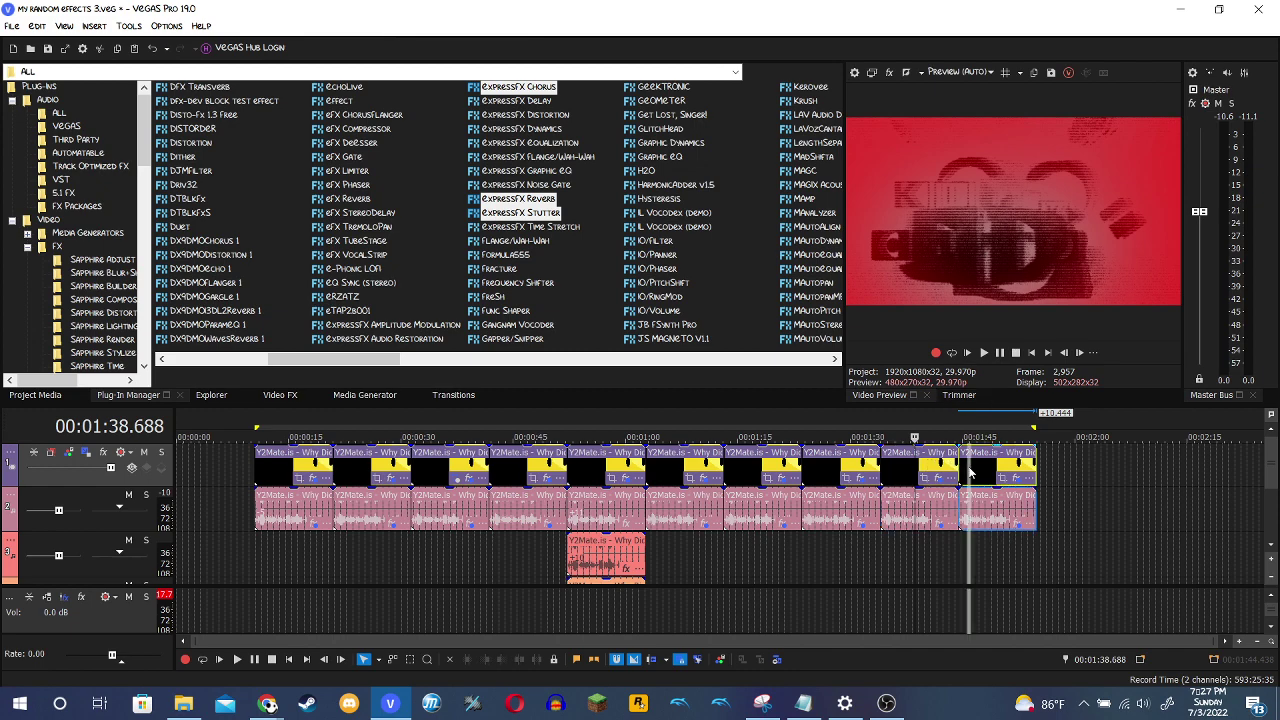
left_click(1018, 479)
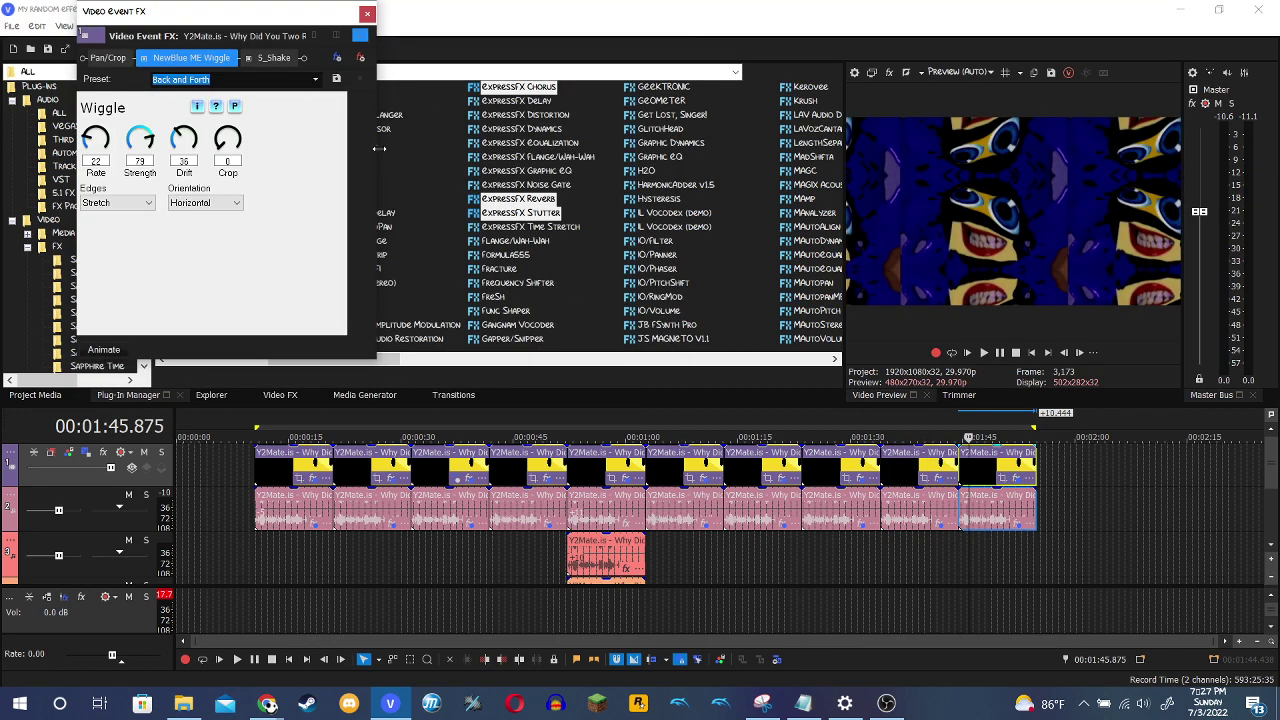
left_click_drag(379, 145, 849, 179)
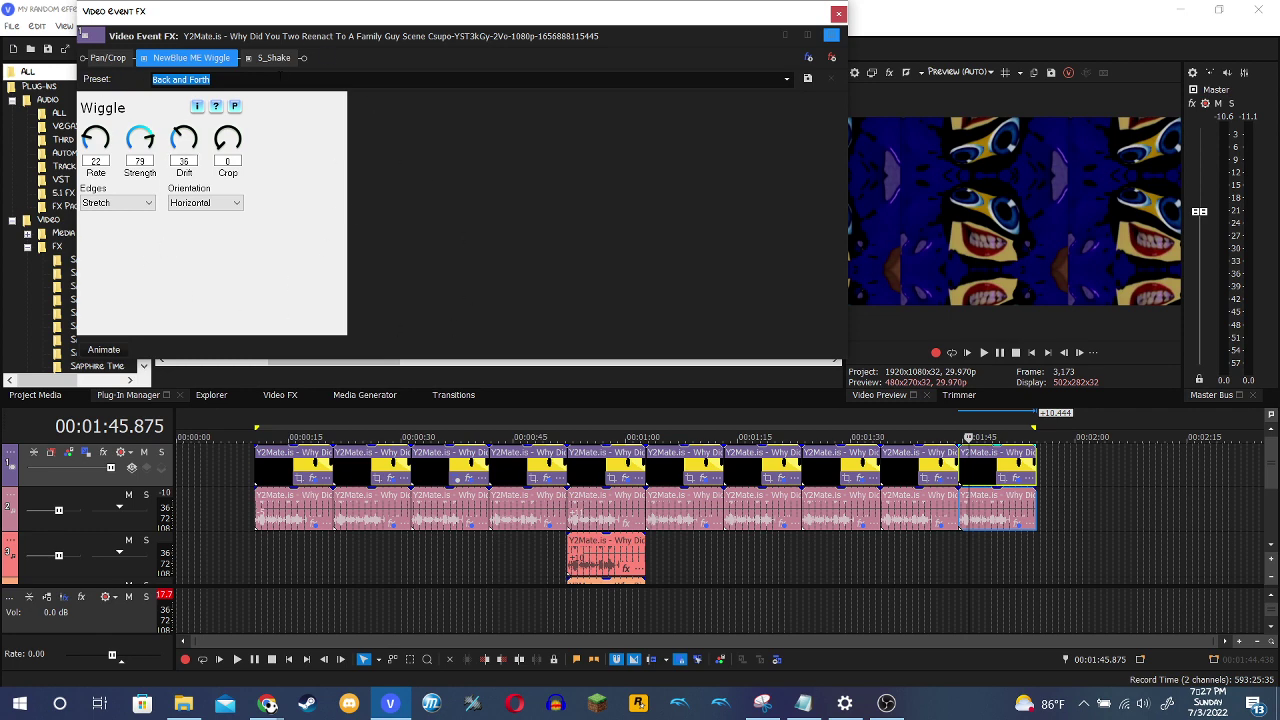
left_click(276, 58)
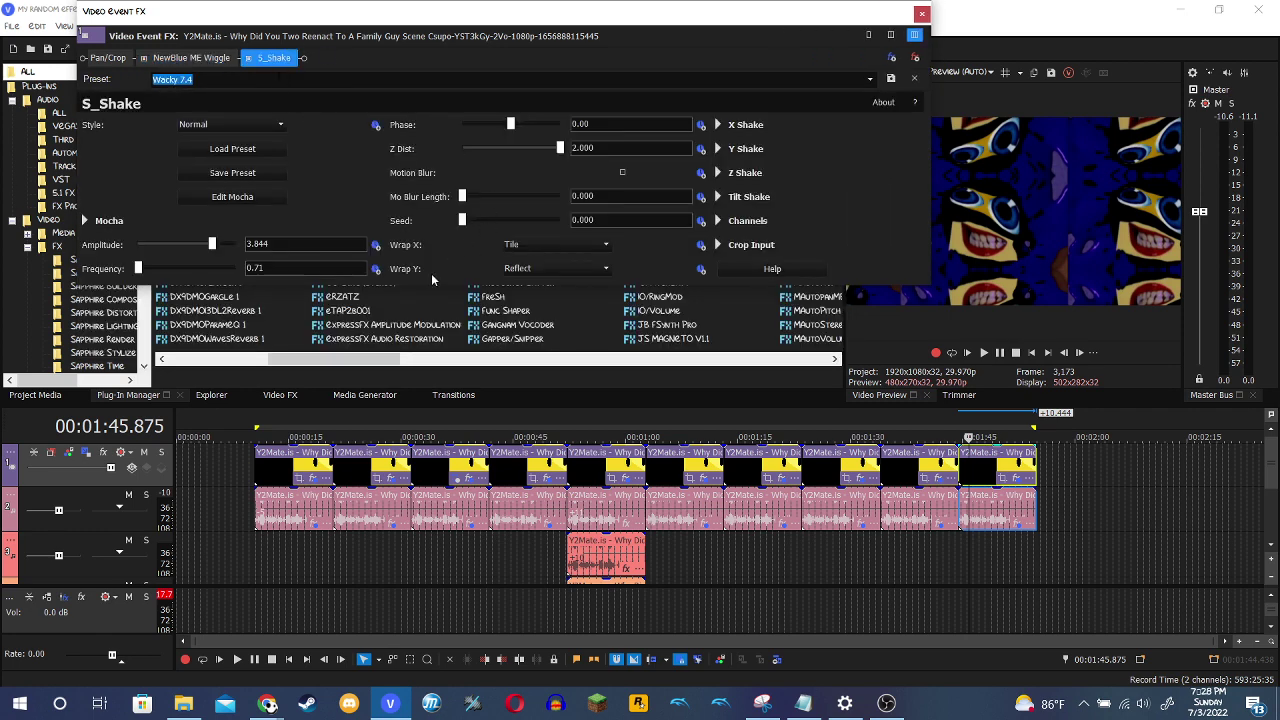
left_click_drag(414, 287, 388, 437)
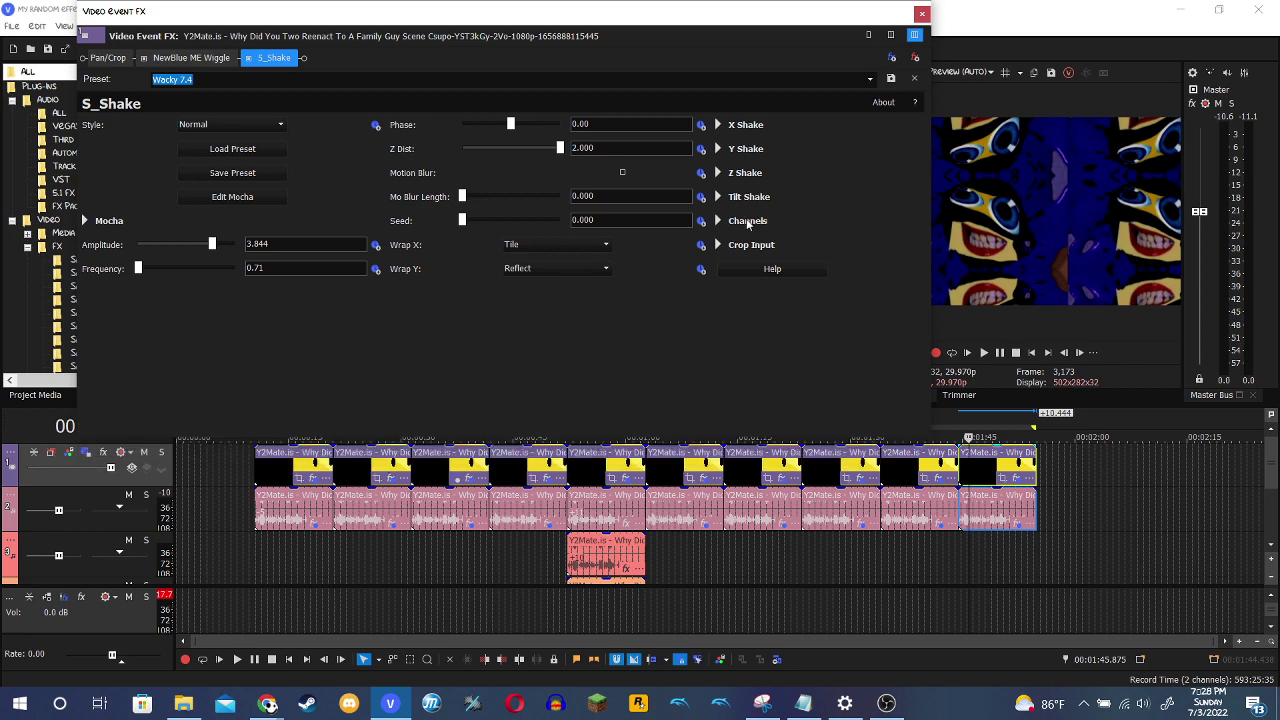
left_click(921, 13)
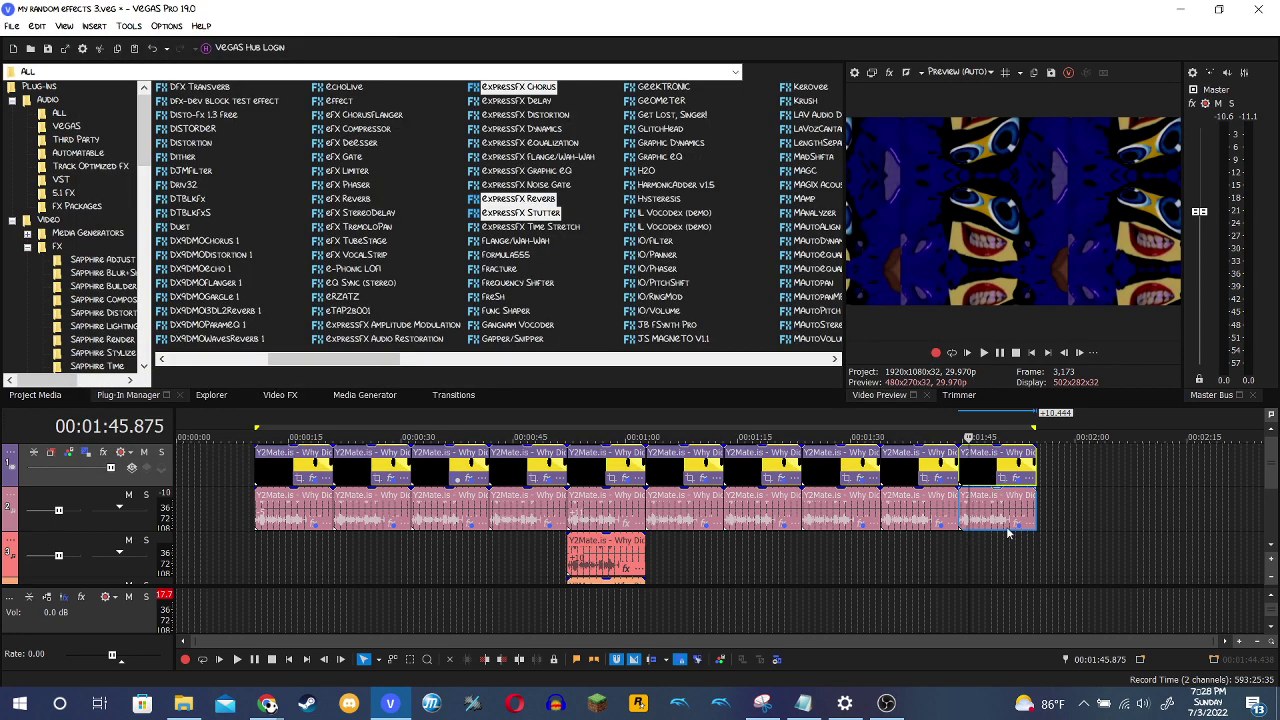
Review the tenth clip's audio effect chain and presets: ExpressFX Reverb, ExpressFX Stutter and ExpressFX Chorus, widening the effect window to show the full chain.
left_click(1016, 524)
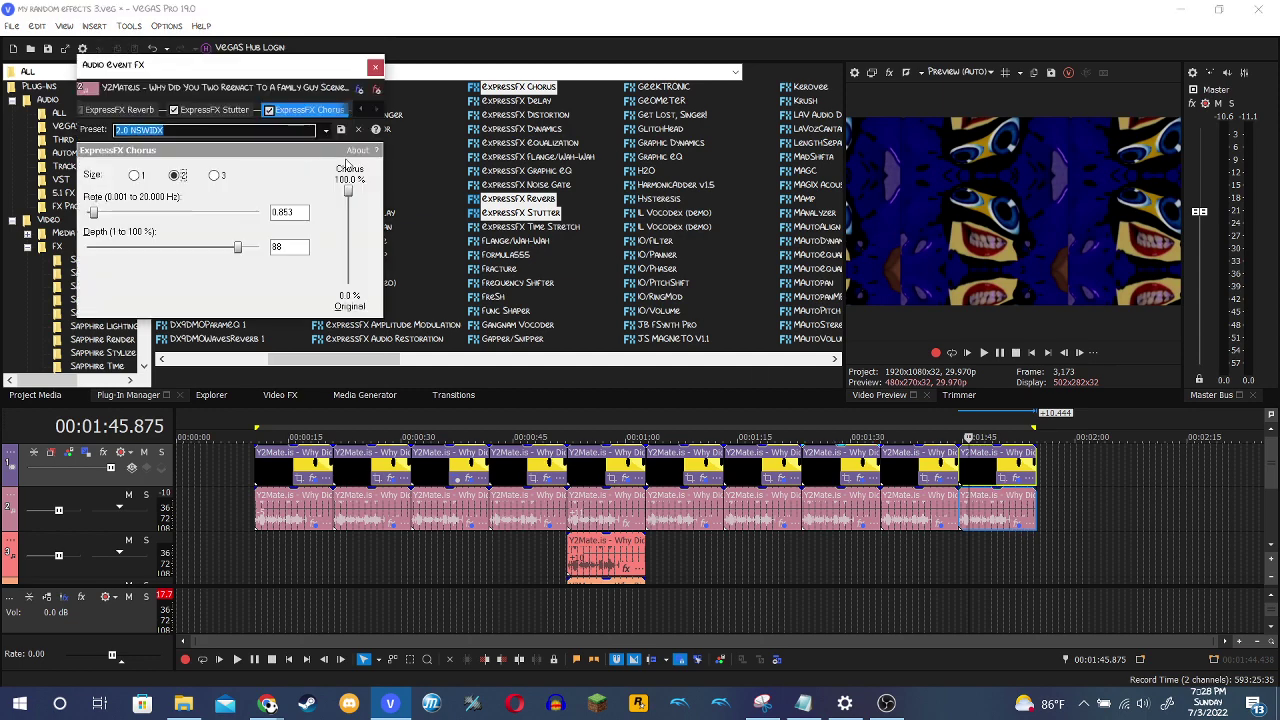
left_click_drag(384, 168, 790, 168)
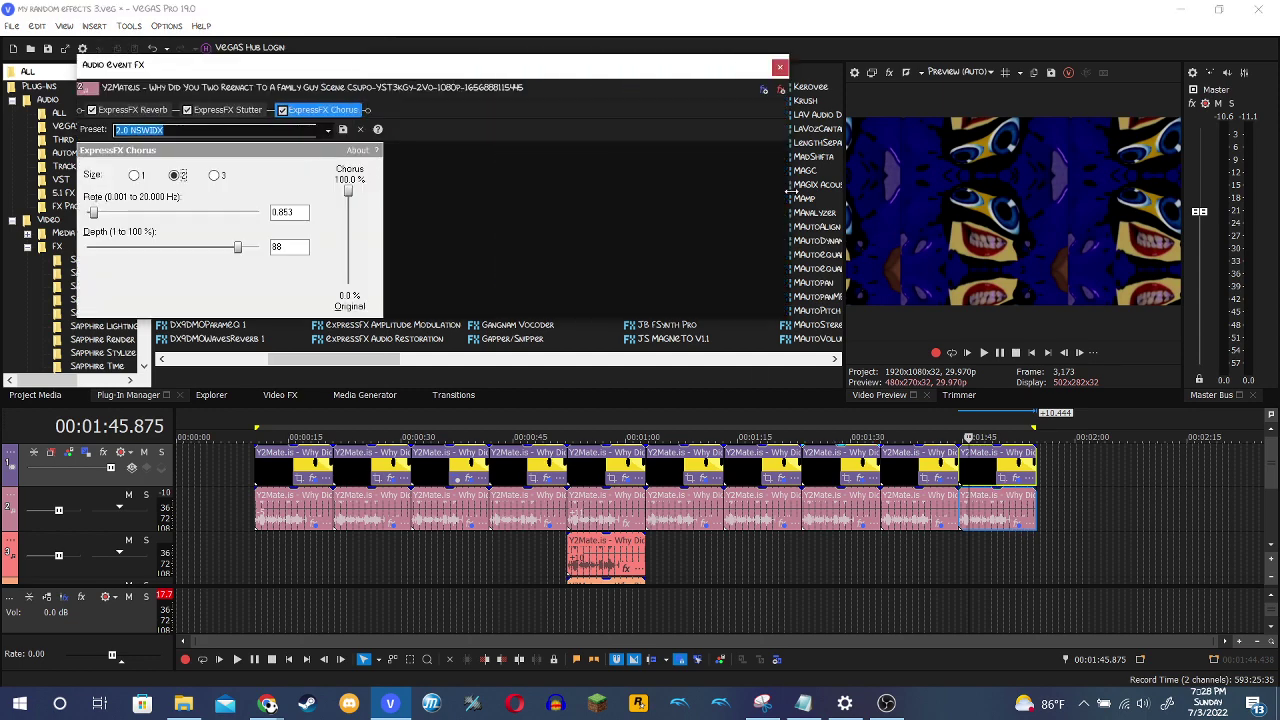
left_click(130, 110)
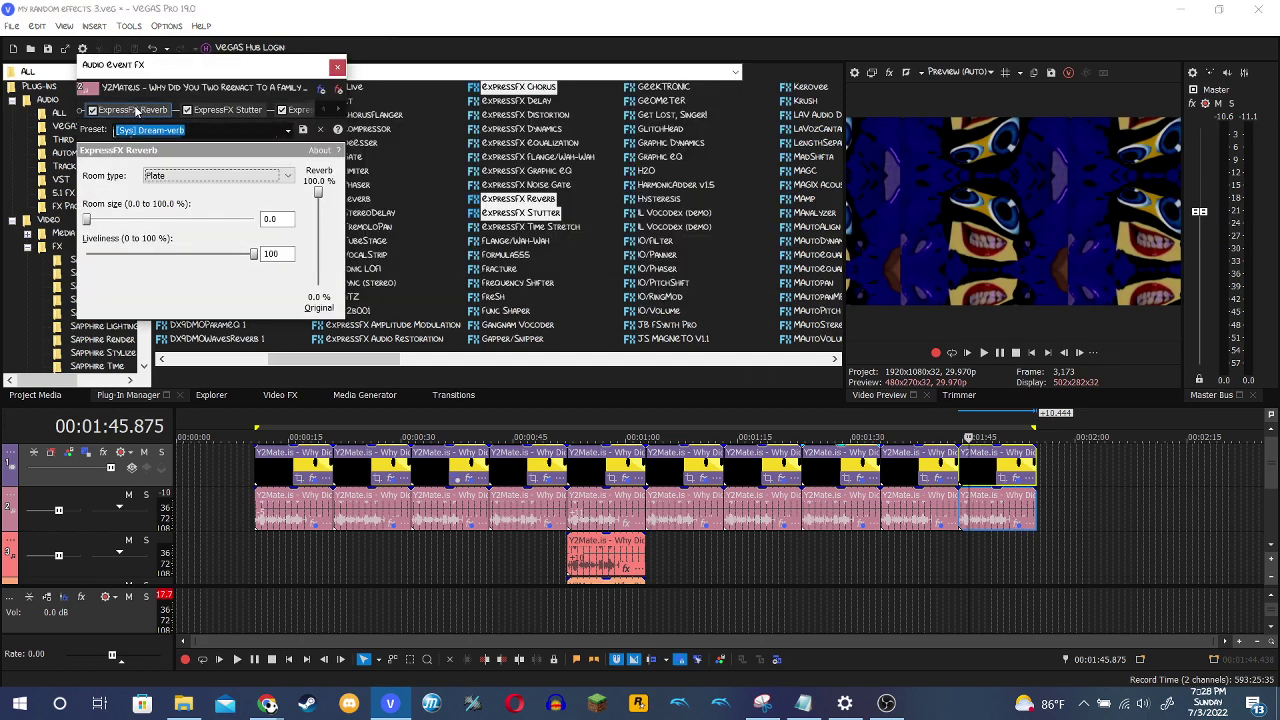
left_click(233, 112)
left_click_drag(345, 180, 598, 200)
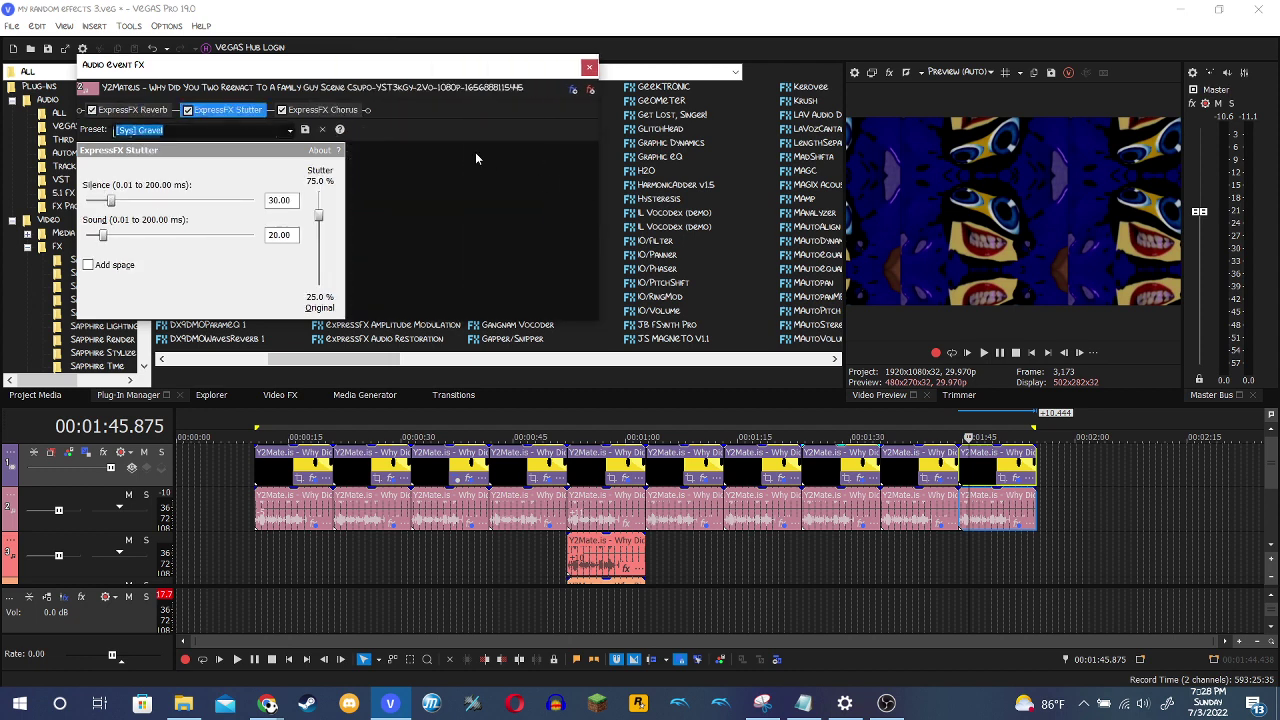
left_click(329, 110)
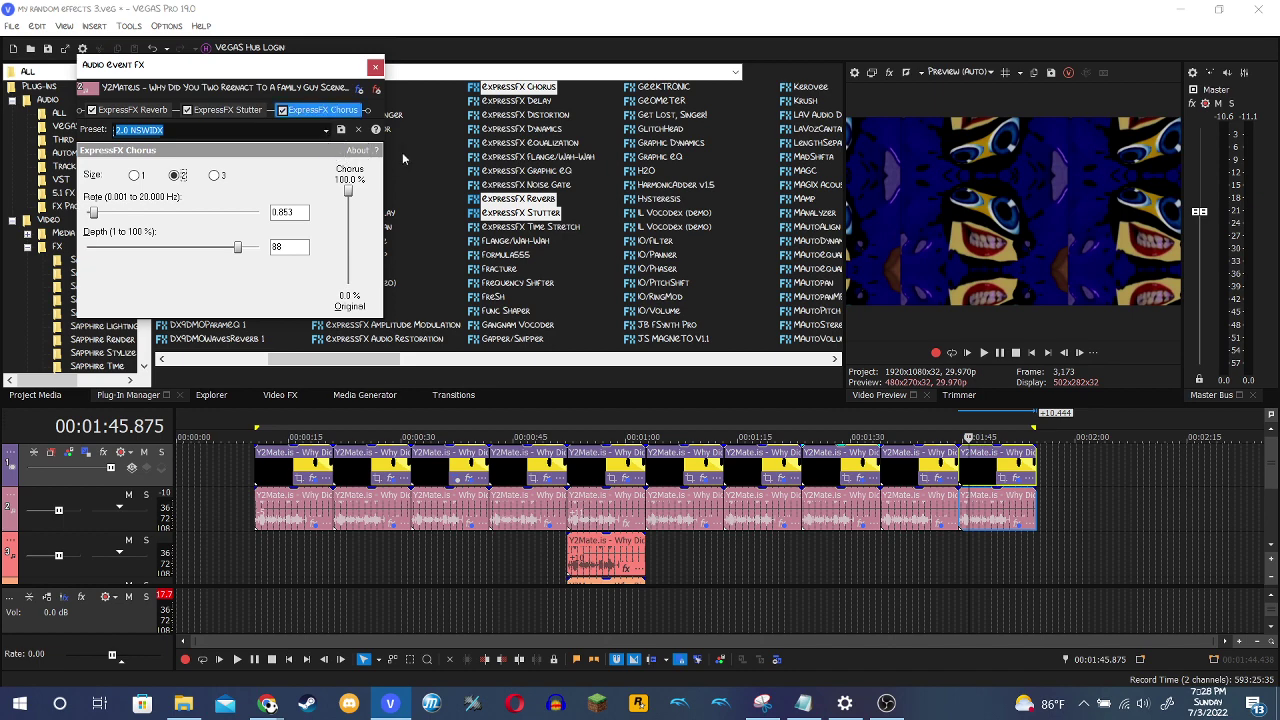
left_click(376, 68)
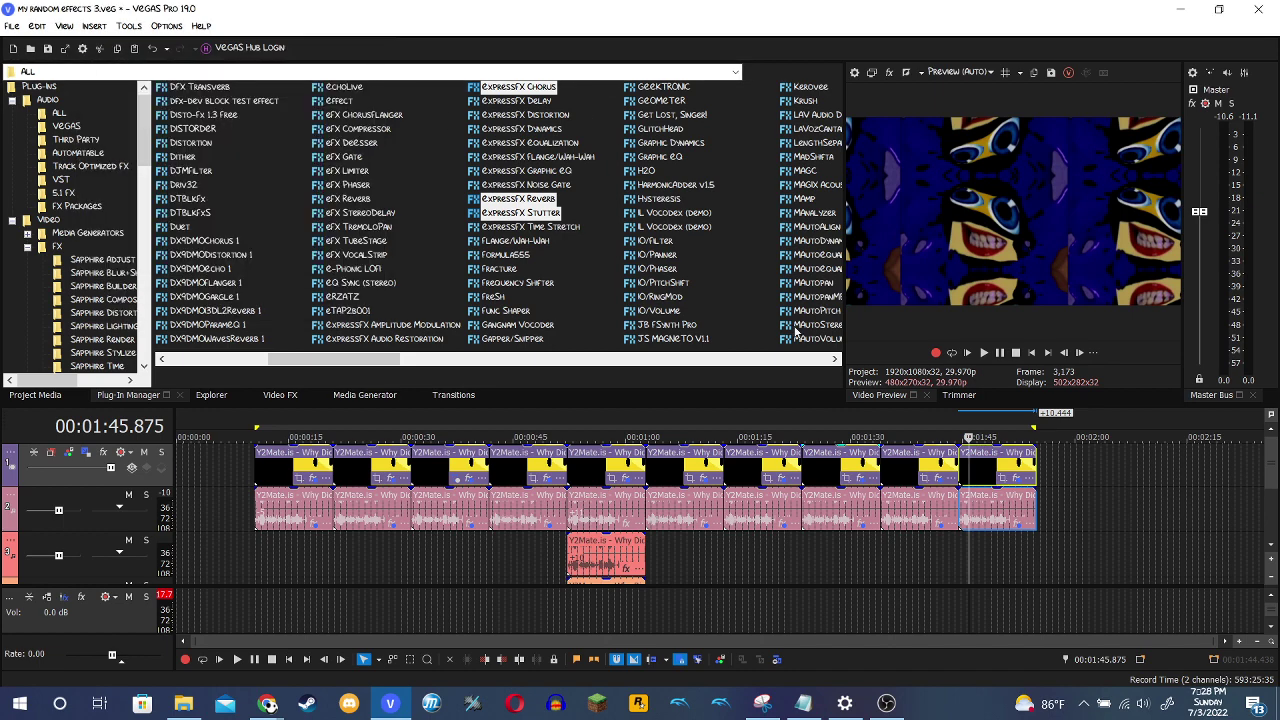
left_click(886, 703)
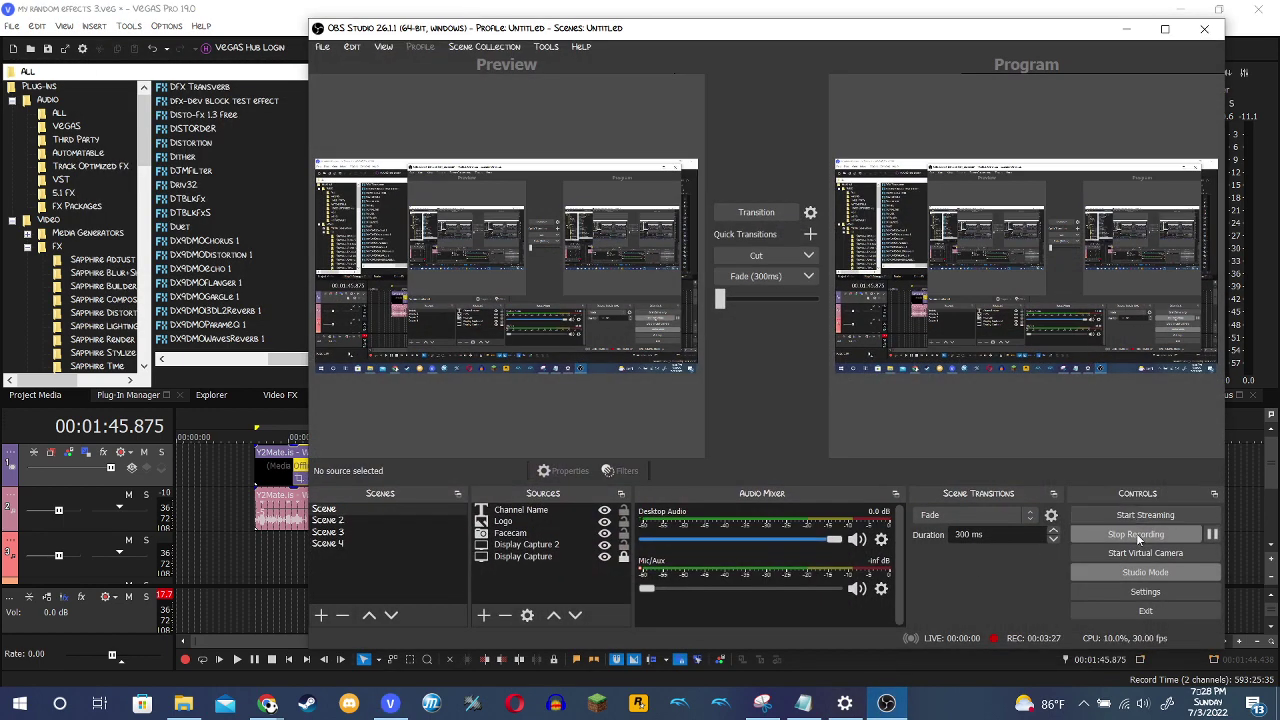